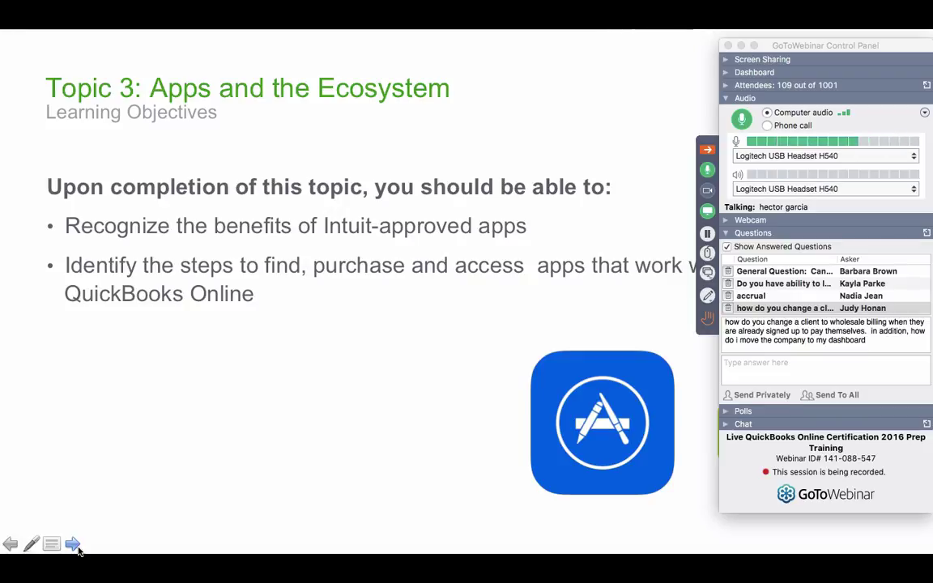
click(78, 548)
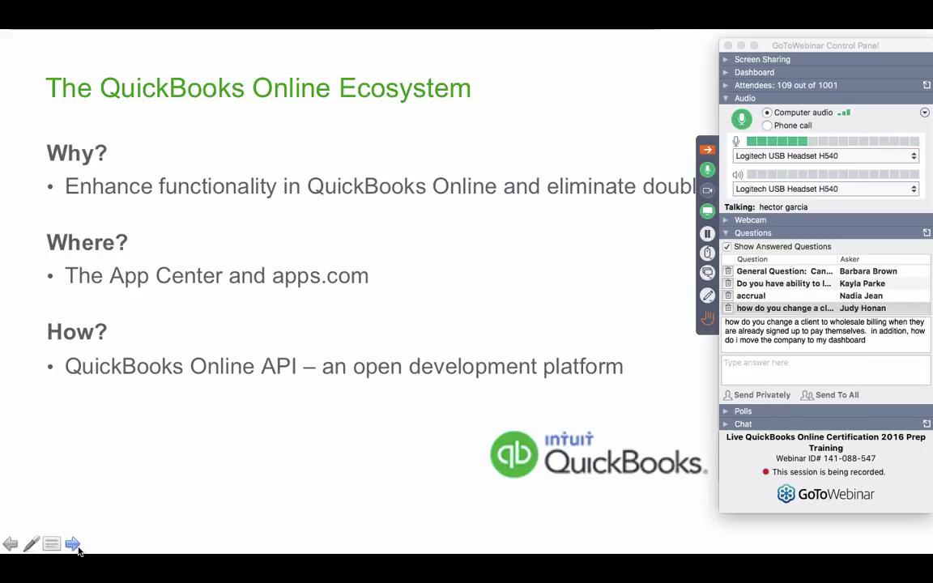
scroll(753, 283, down, 5)
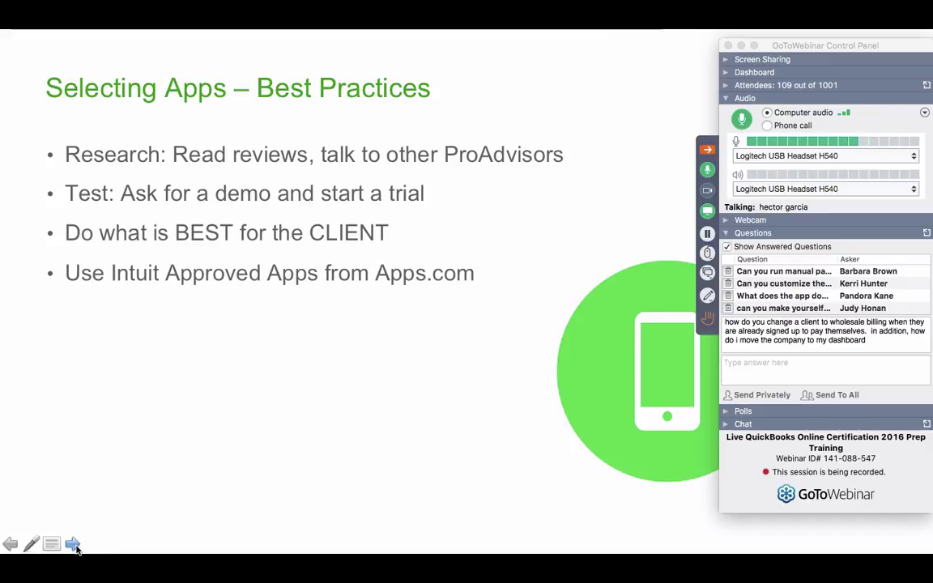
Step: Move to the Connecting Apps slide and open the full attendee question about background noise
scroll(831, 292, down, 2)
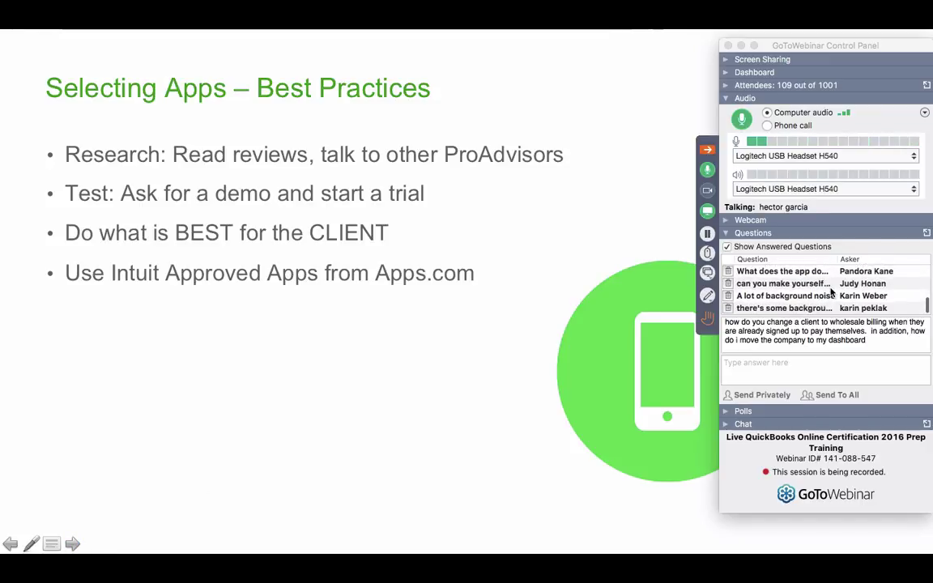
click(808, 309)
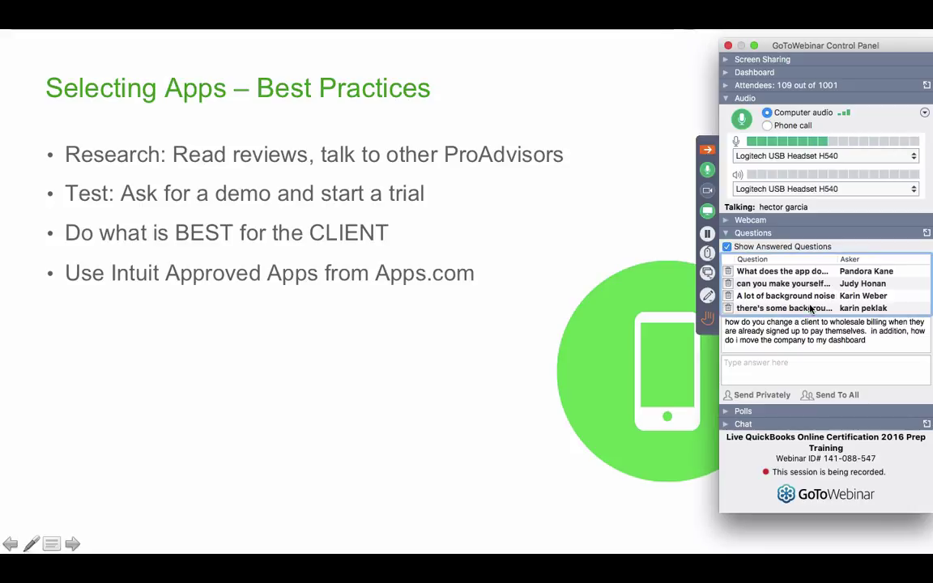
click(808, 310)
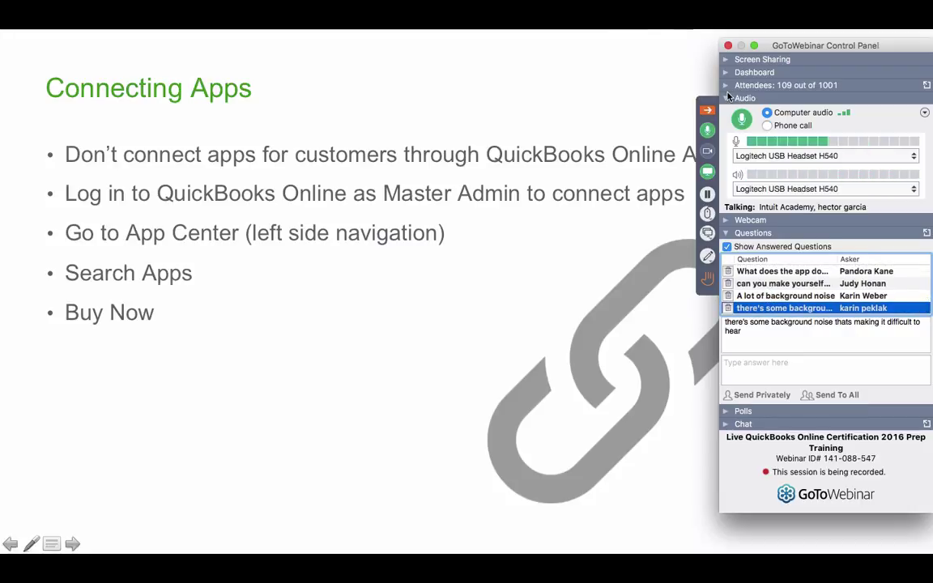
Step: Expand the Attendees list in the GoToWebinar control panel
click(726, 86)
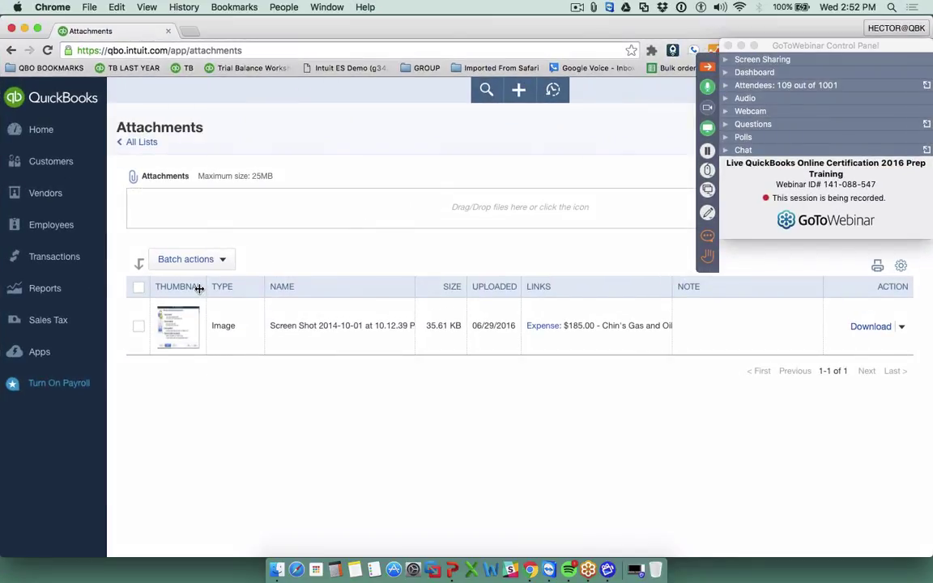
Step: Go from Home to the QuickBooks Apps area, then add a new Chrome tab beside it
click(41, 130)
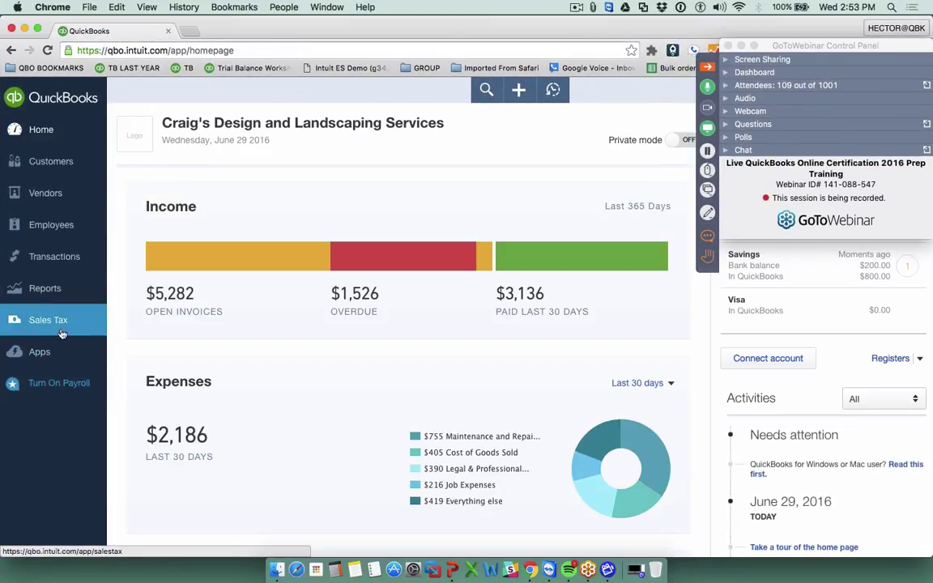
click(43, 357)
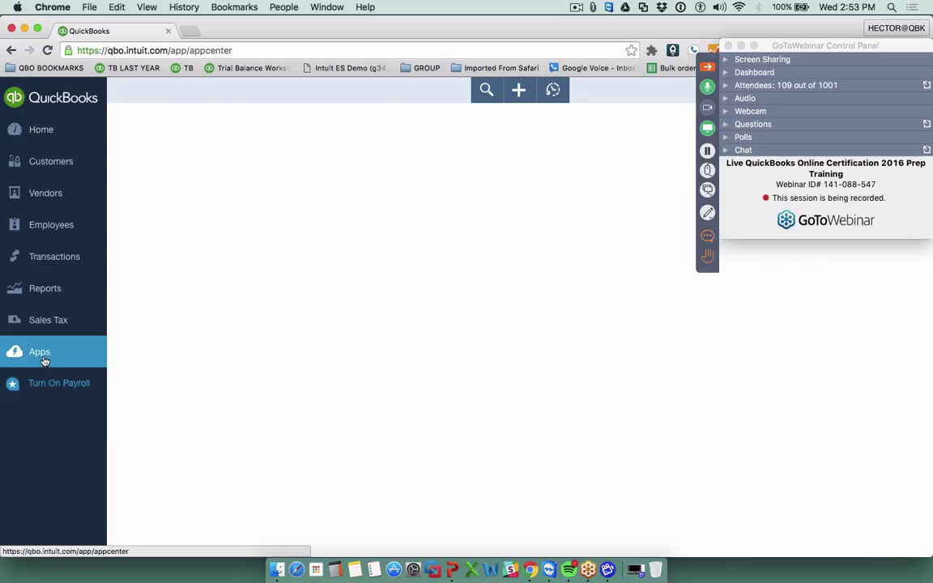
click(188, 31)
Step: Load apps.com in the new tab and browse the App Store homepage's Trending Now apps
text(apps.com)
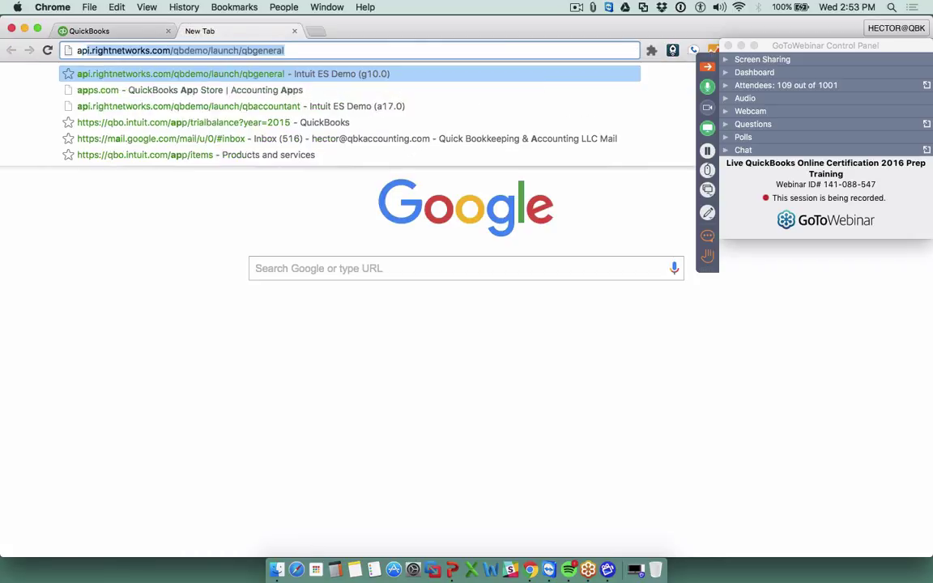
key(Return)
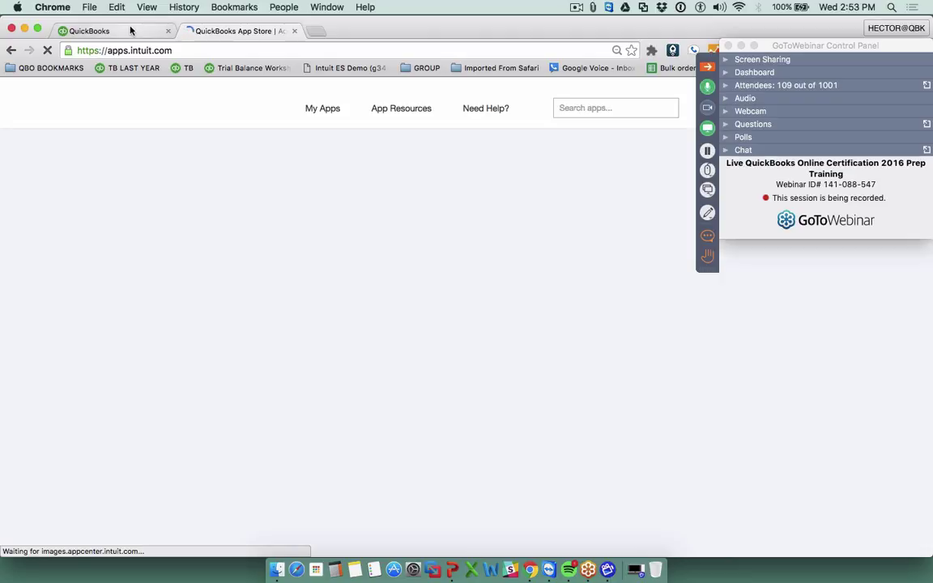
click(132, 30)
click(215, 31)
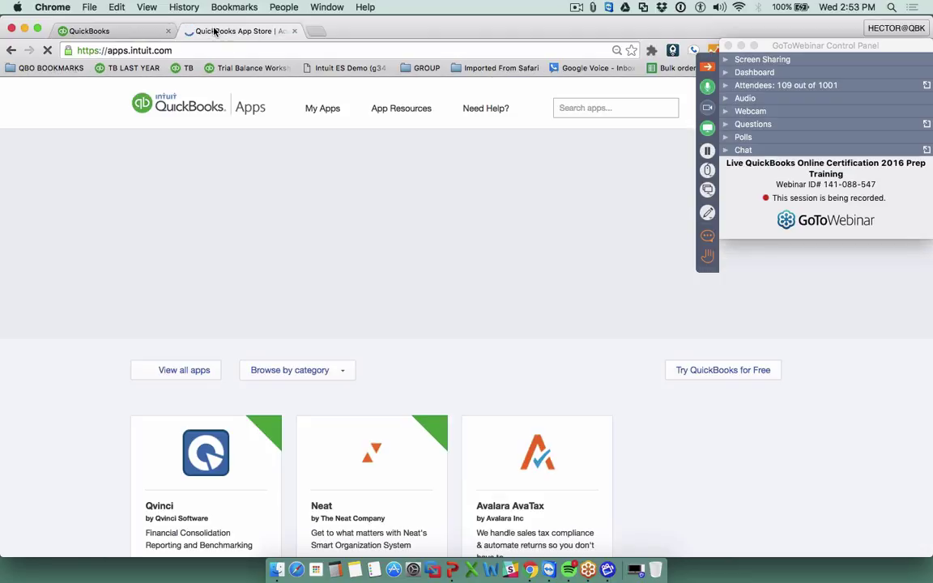
click(706, 70)
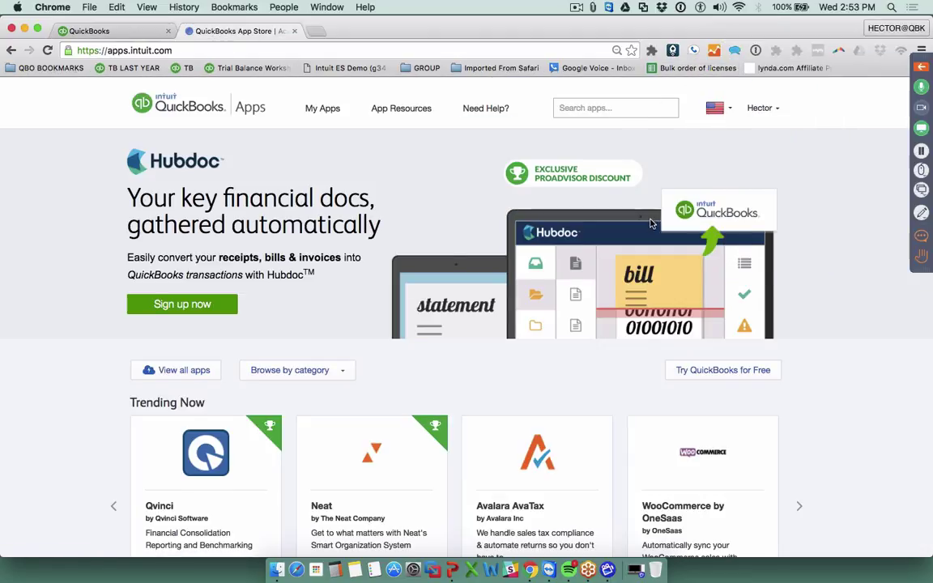
scroll(707, 238, down, 3)
scroll(707, 238, up, 2)
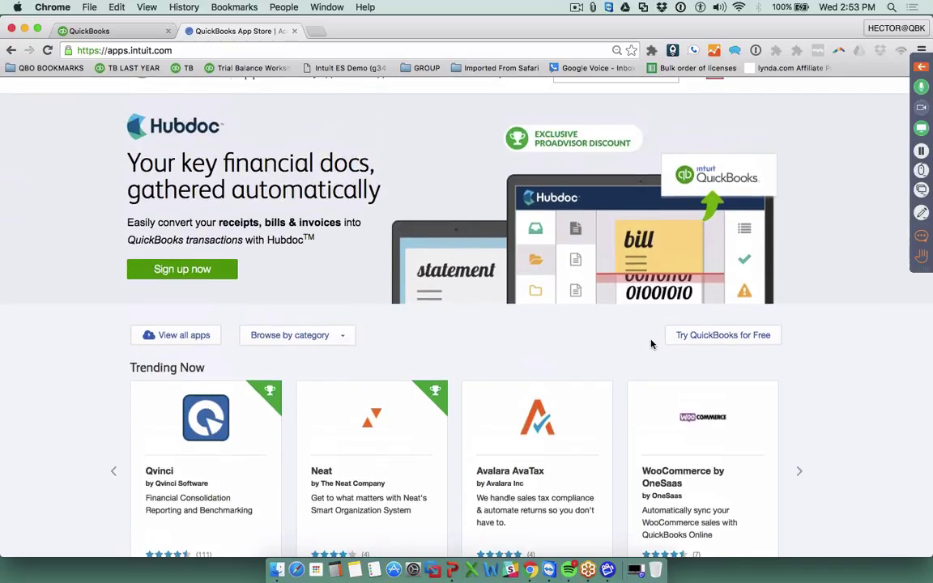
scroll(652, 340, down, 4)
scroll(413, 317, up, 2)
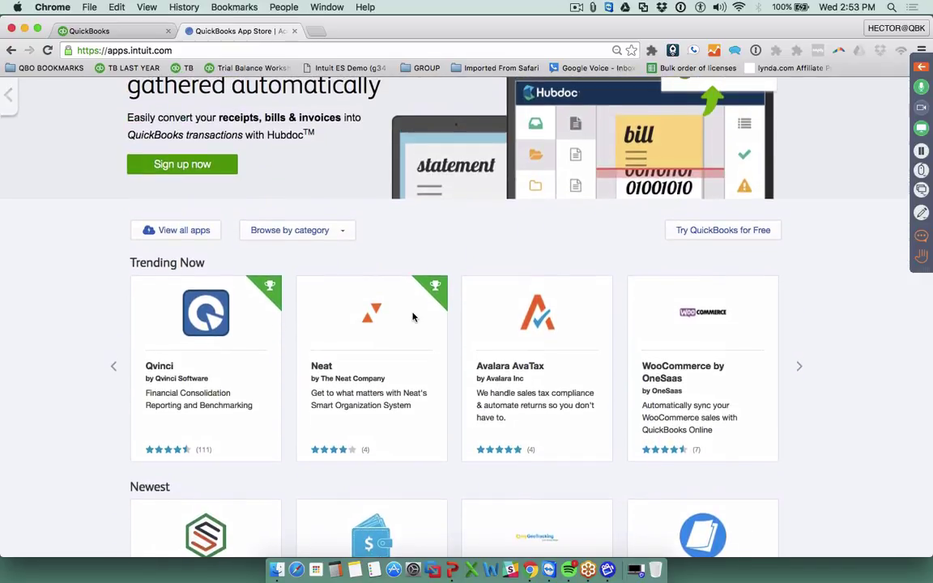
scroll(413, 318, down, 5)
scroll(414, 320, down, 10)
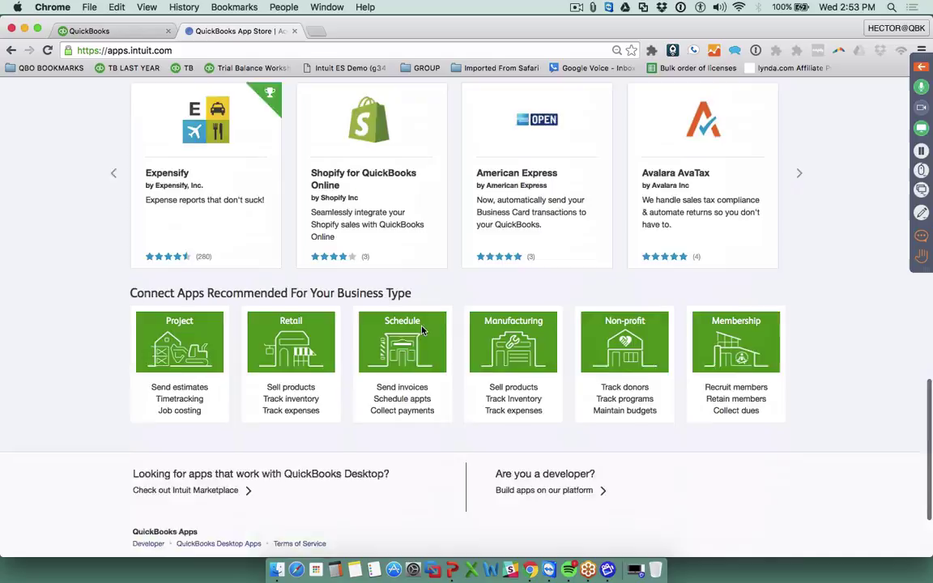
scroll(421, 328, up, 15)
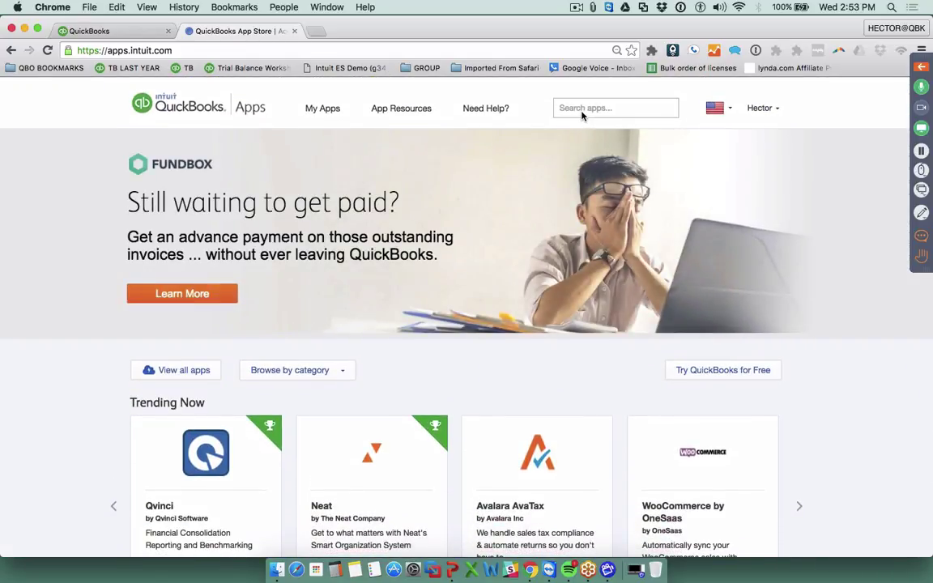
Step: Search the app store for 'ebay' and look through the 28 matching apps
click(580, 109)
text(ebay)
key(Return)
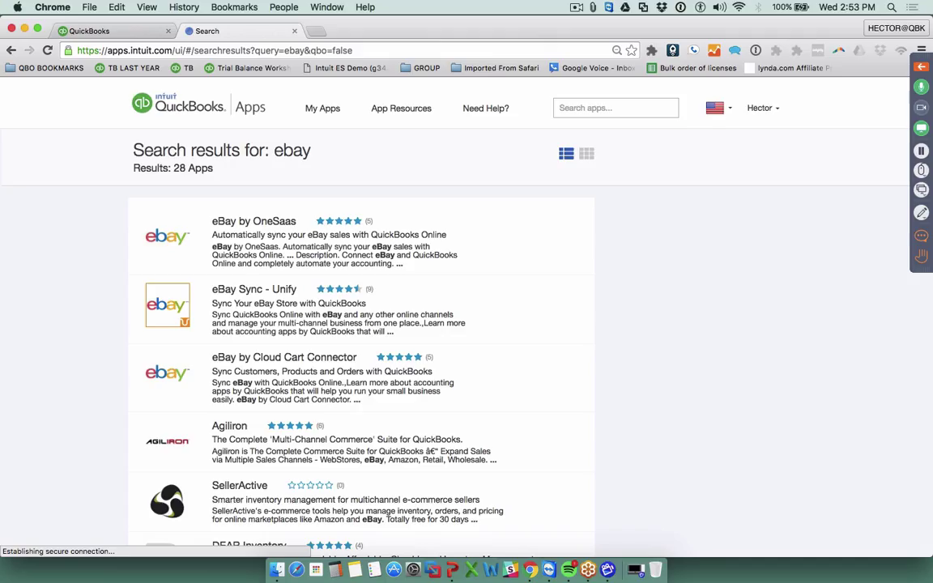
scroll(421, 137, down, 5)
scroll(250, 272, down, 10)
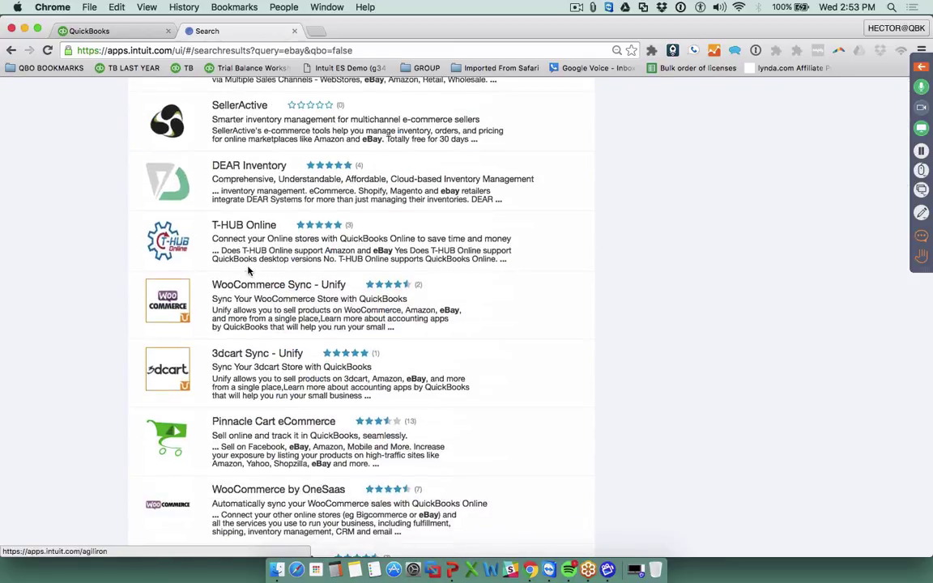
scroll(258, 439, down, 6)
scroll(258, 439, down, 12)
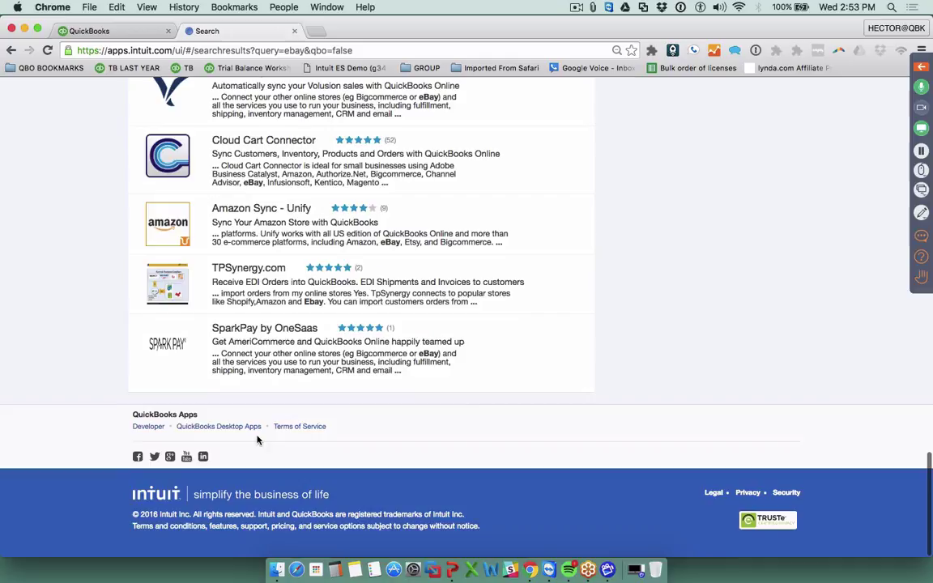
scroll(258, 440, up, 5)
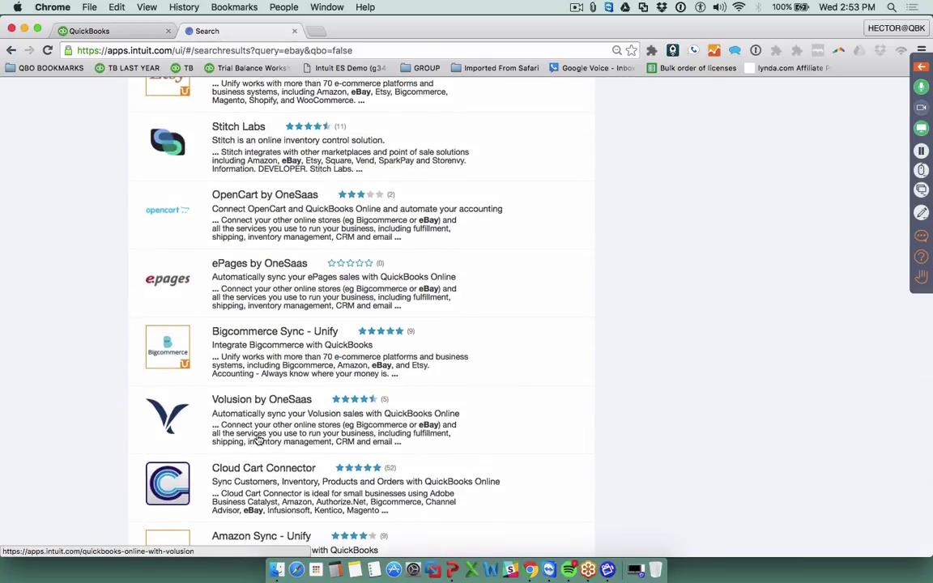
scroll(258, 440, up, 5)
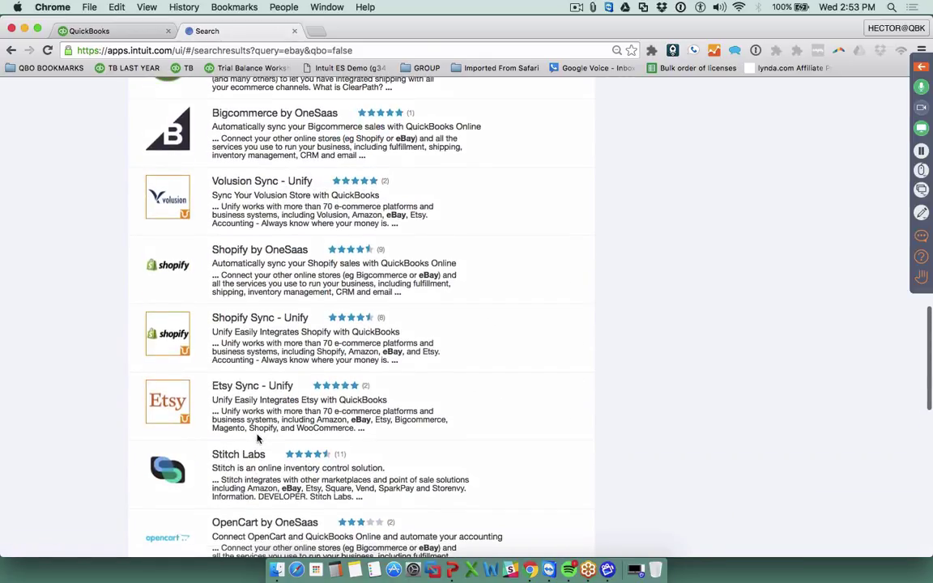
scroll(257, 438, up, 15)
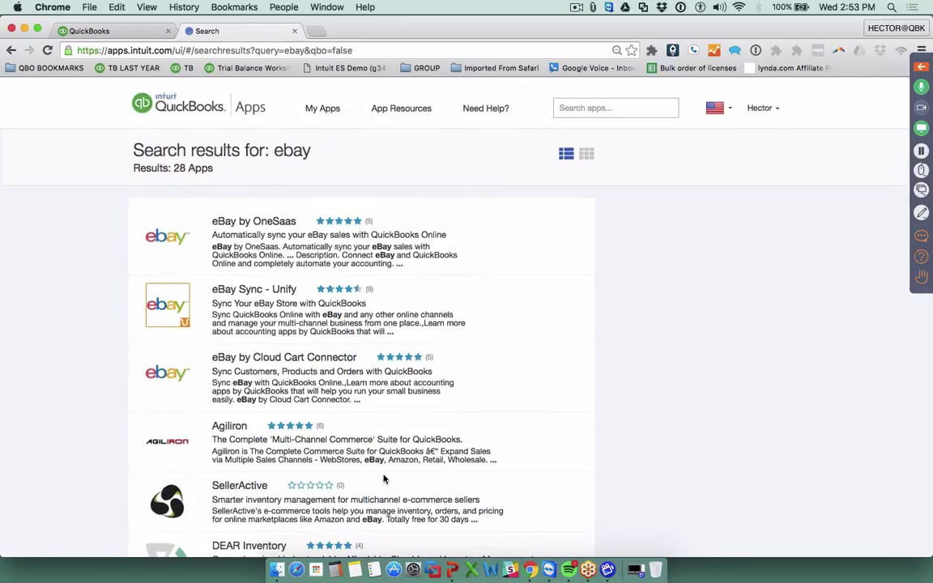
Step: Open the eBay by OneSaas app page and read through its reviews
click(242, 221)
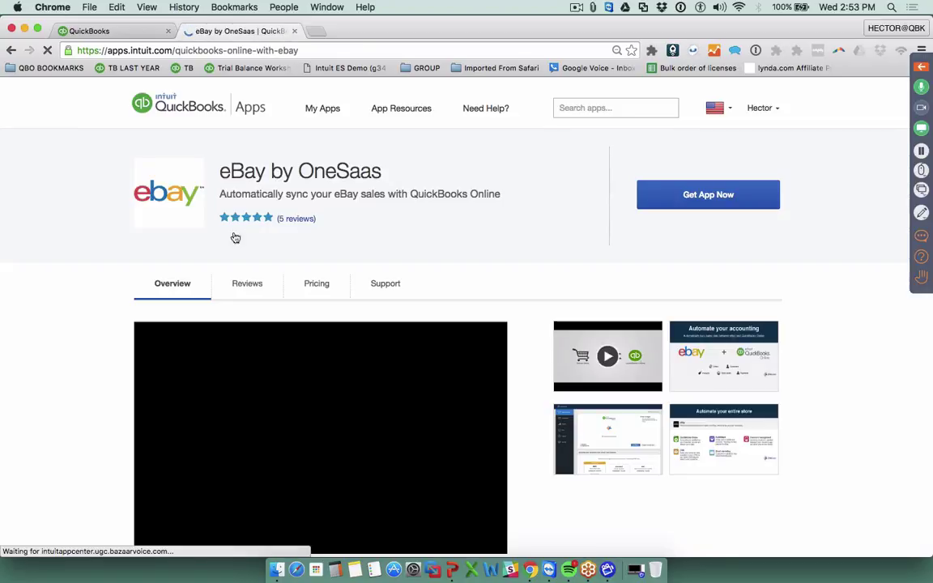
scroll(76, 367, down, 1)
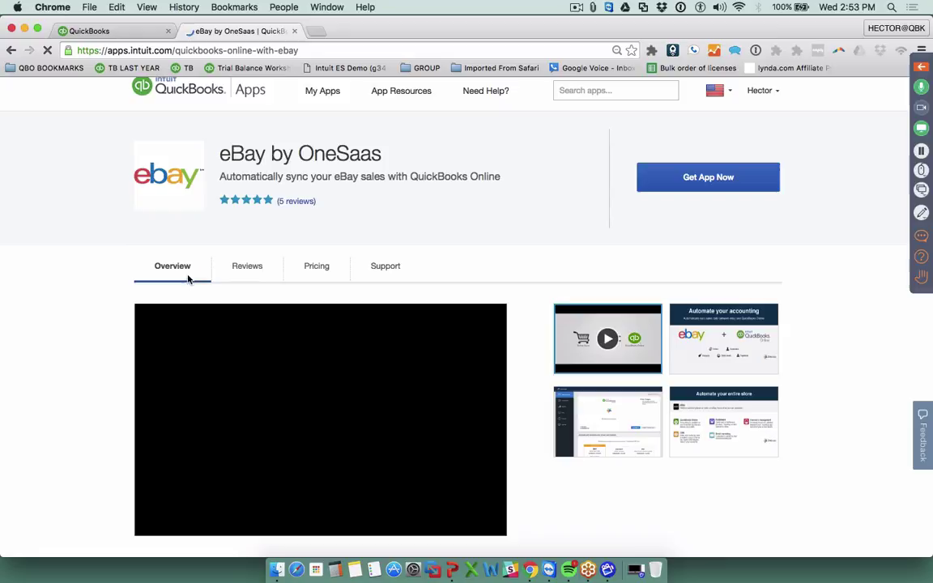
click(238, 271)
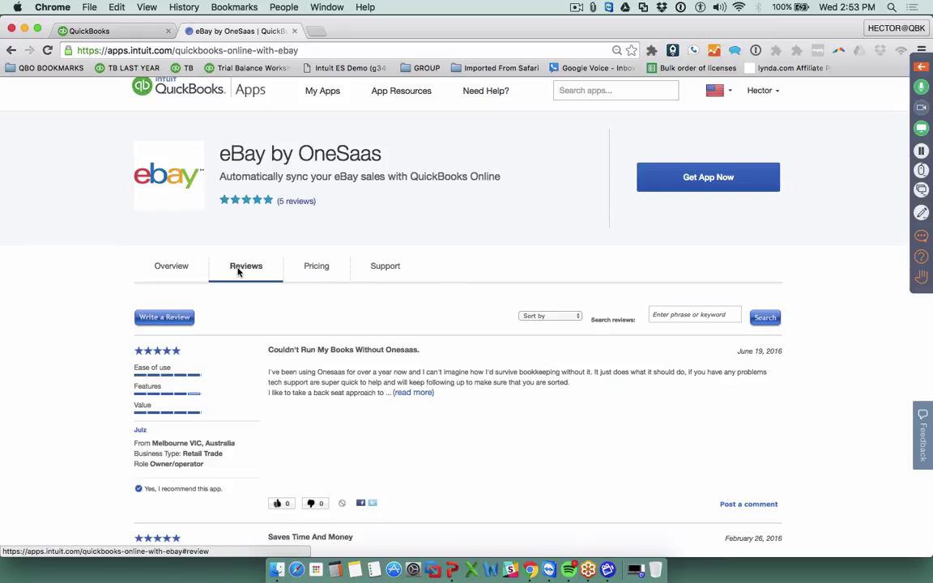
scroll(364, 271, down, 5)
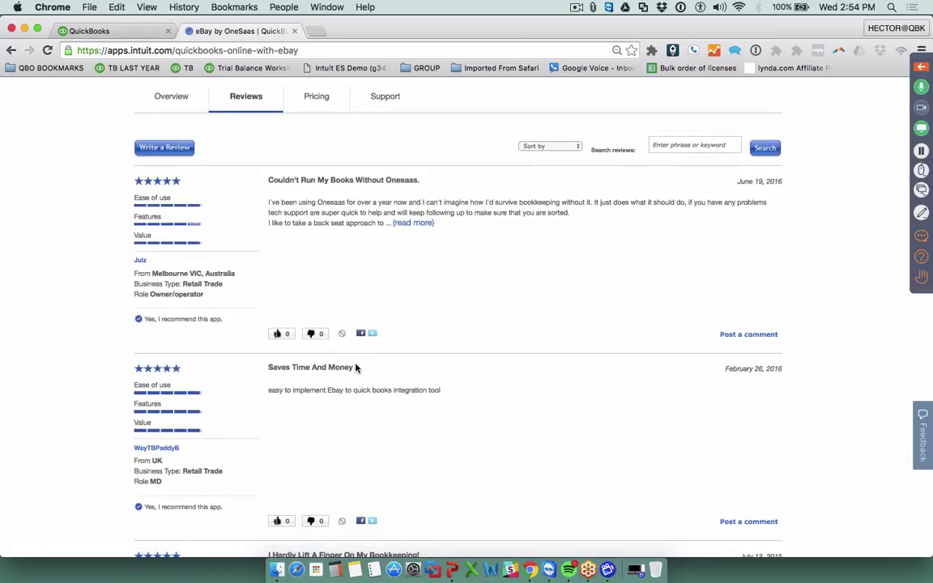
scroll(313, 340, down, 8)
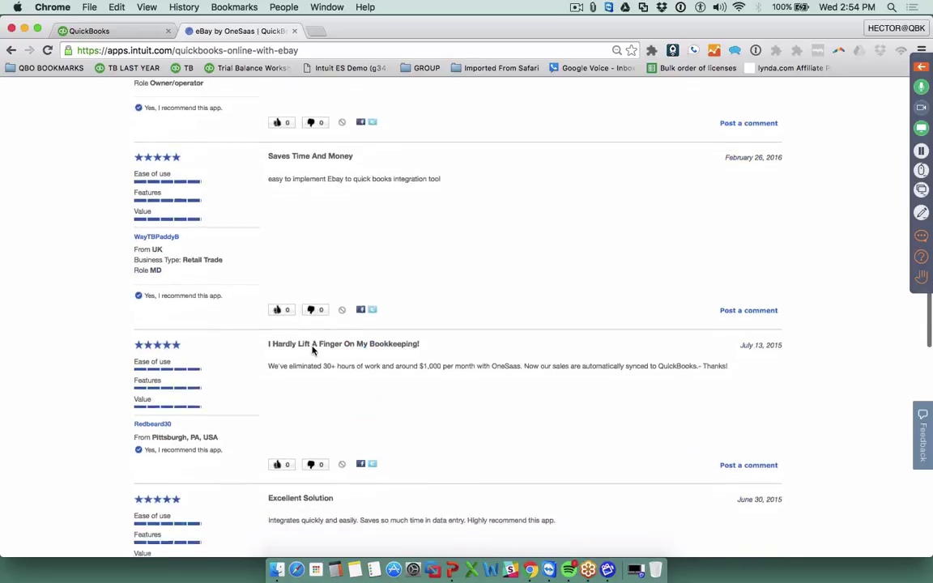
scroll(312, 350, down, 4)
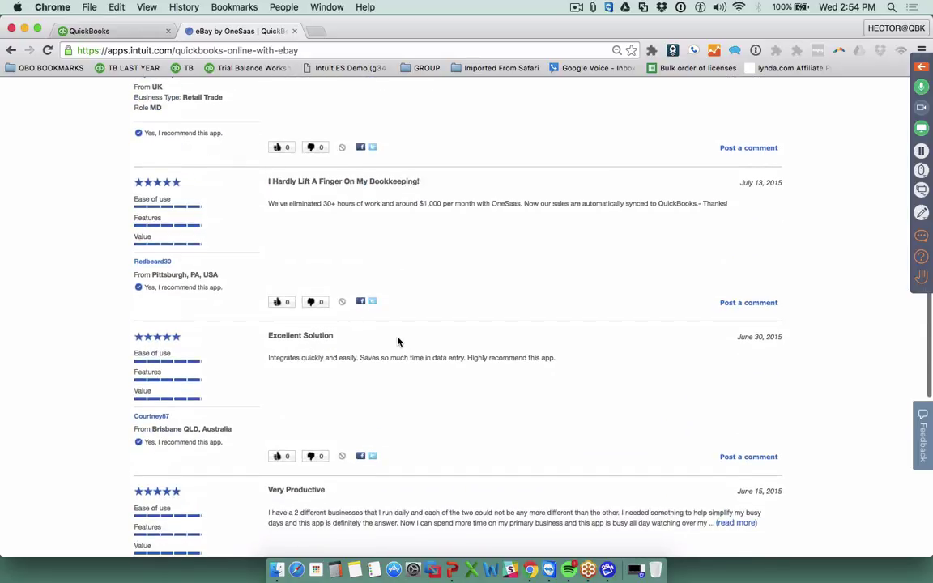
scroll(397, 340, down, 5)
scroll(398, 341, down, 7)
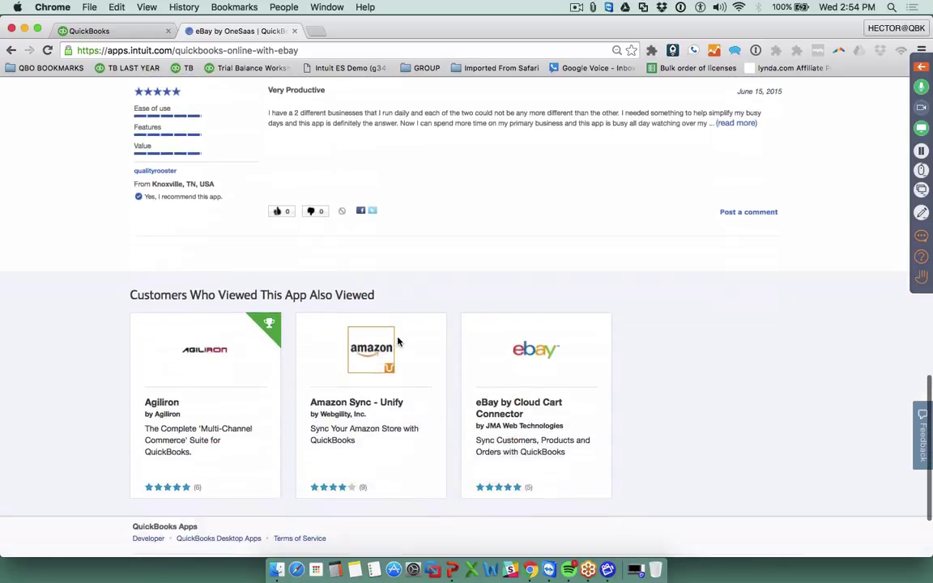
scroll(400, 341, up, 6)
scroll(398, 342, up, 15)
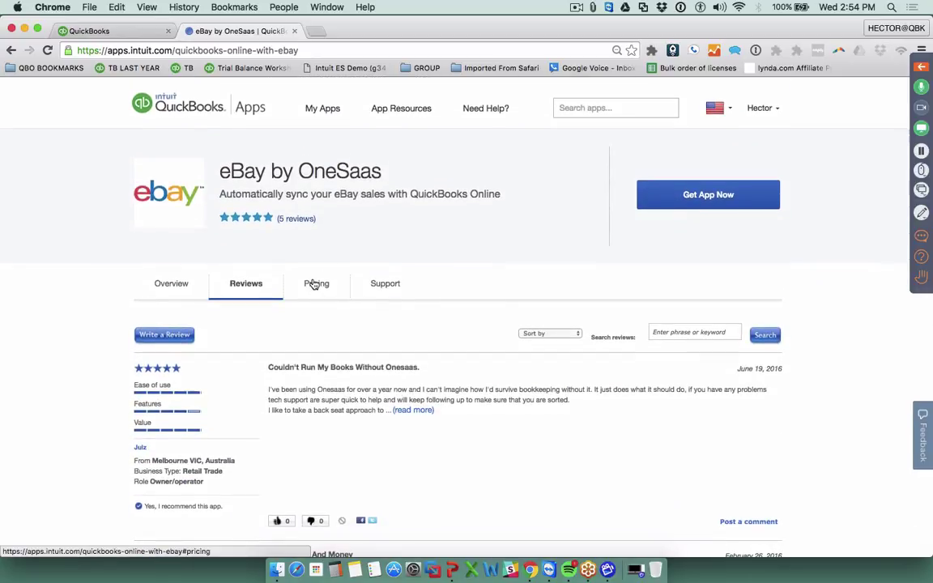
Step: Check the app's pricing and support FAQ, then choose Get App Now
click(314, 283)
click(391, 292)
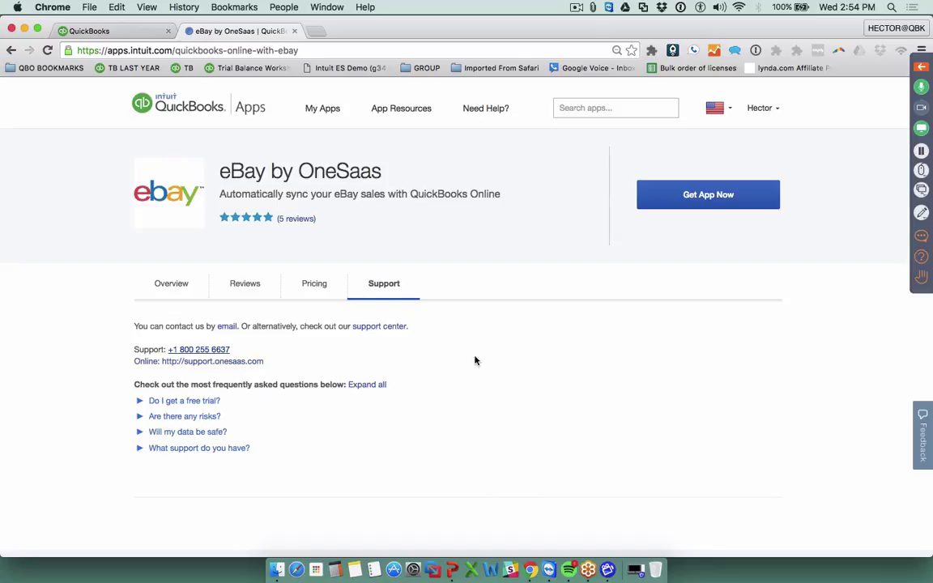
click(688, 195)
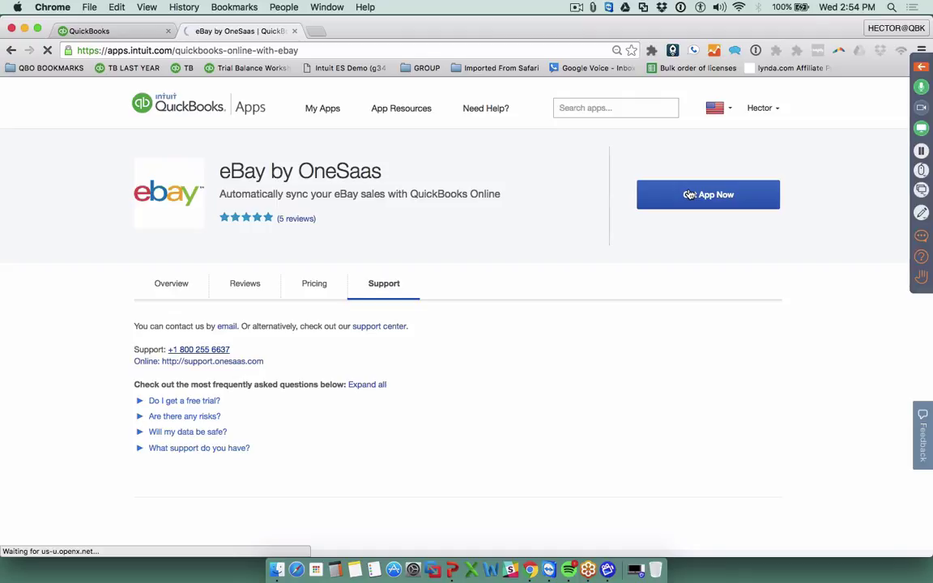
Step: Return to the QuickBooks home dashboard, then bring the PowerPoint presentation forward via Mission Control
click(85, 33)
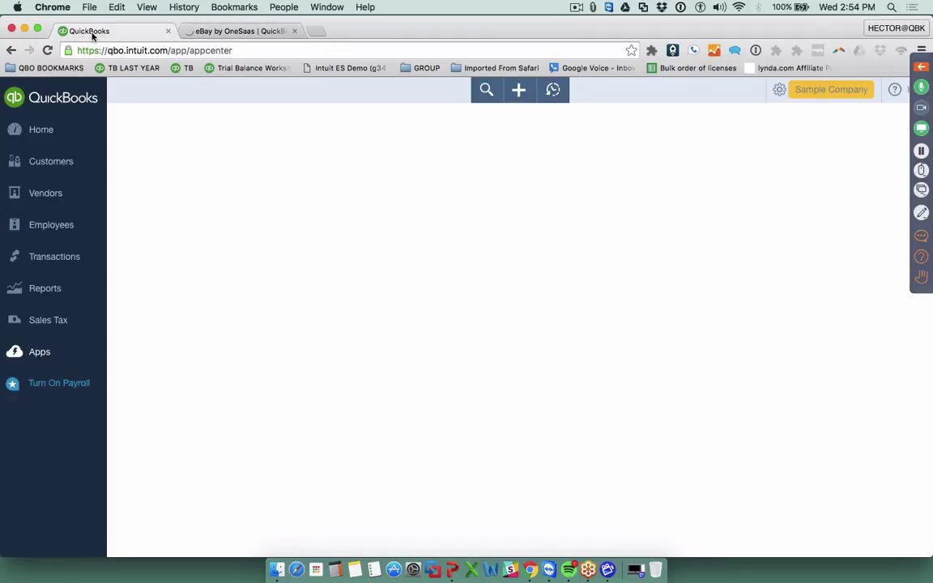
click(39, 132)
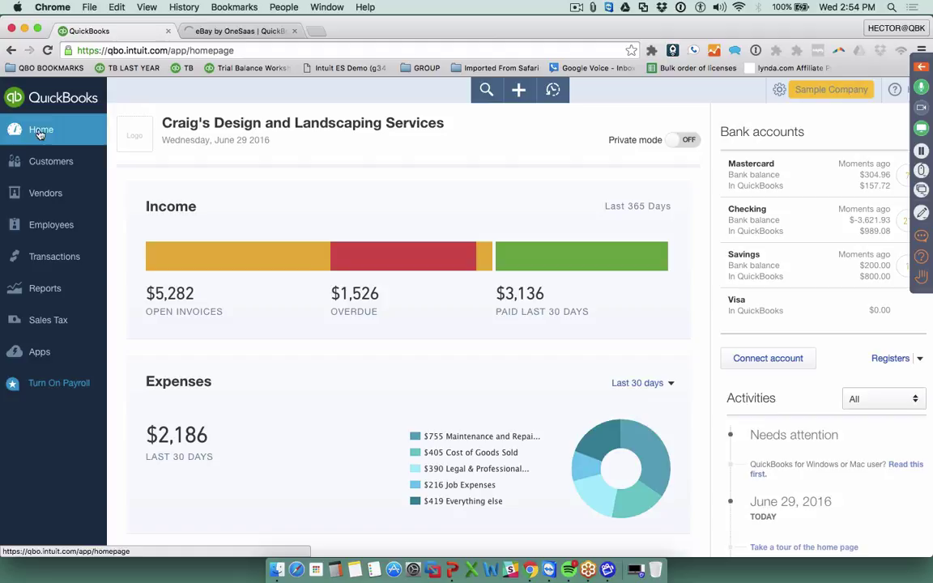
key(ctrl+Up)
click(225, 298)
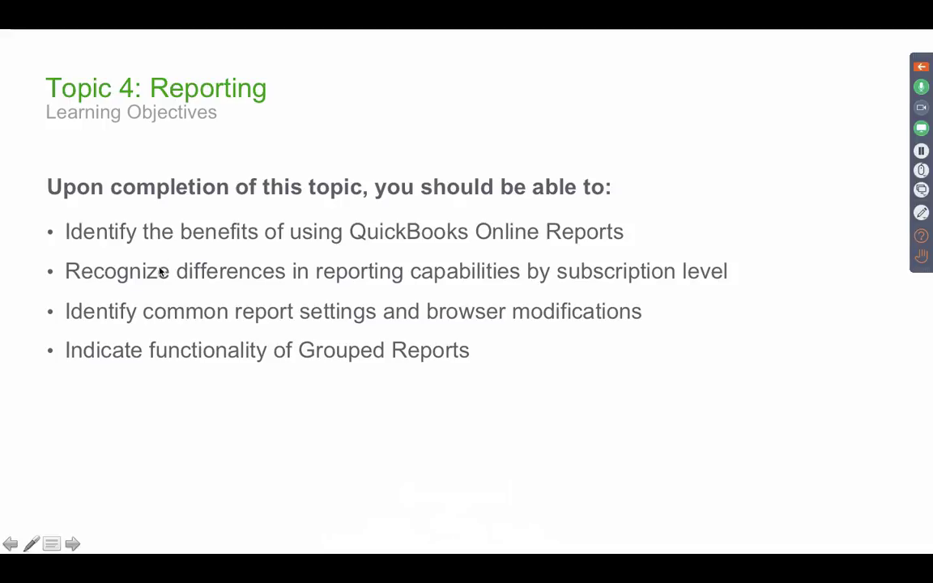
Step: End the slideshow to return to Normal view on slide 185
key(Escape)
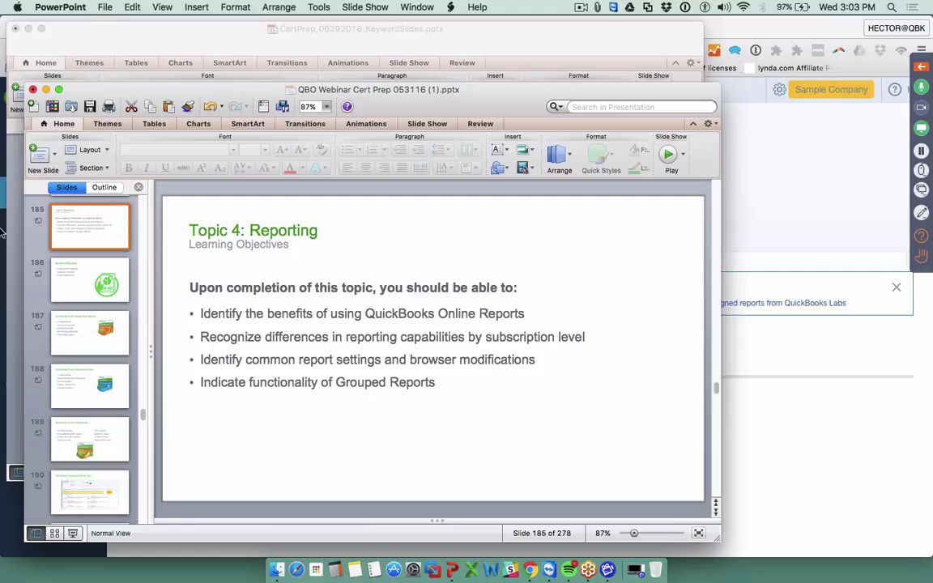
Step: Bring the Reports page forward and browse Recommended, Frequently Run, My Custom Reports and Management Reports
click(3, 512)
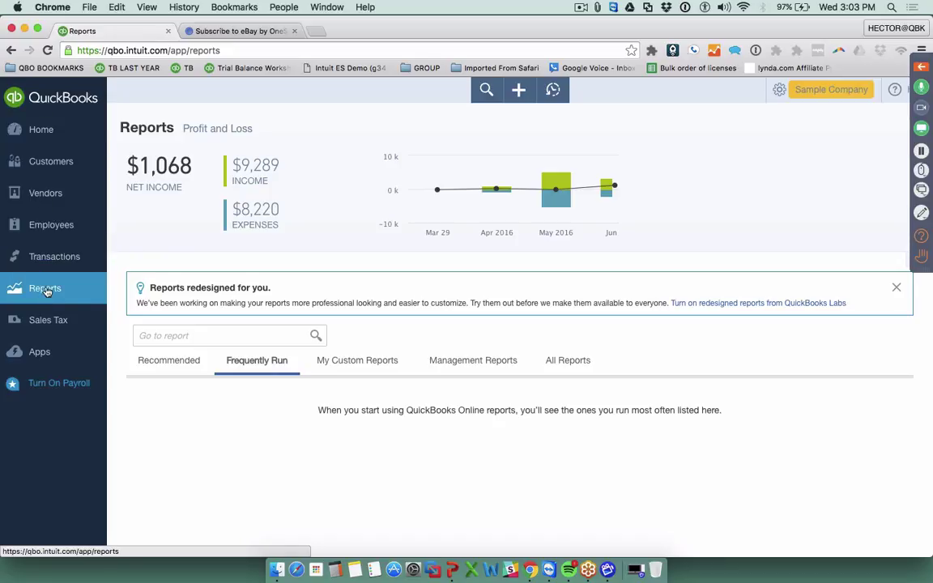
click(173, 361)
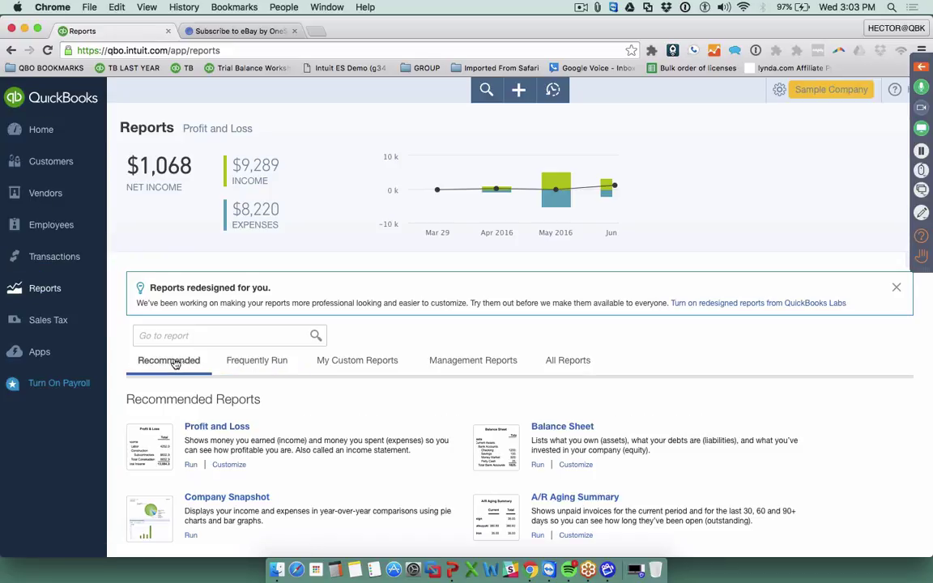
scroll(162, 364, down, 2)
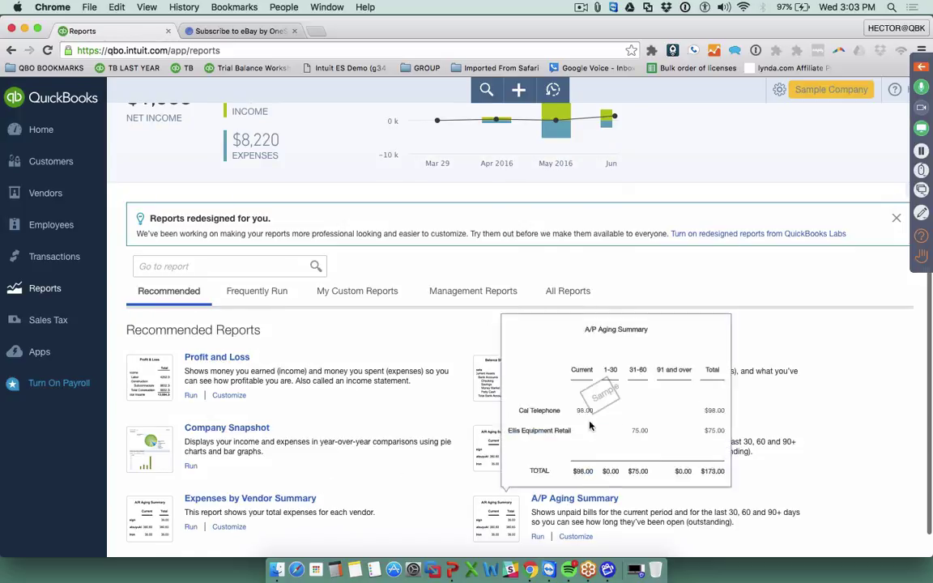
click(248, 287)
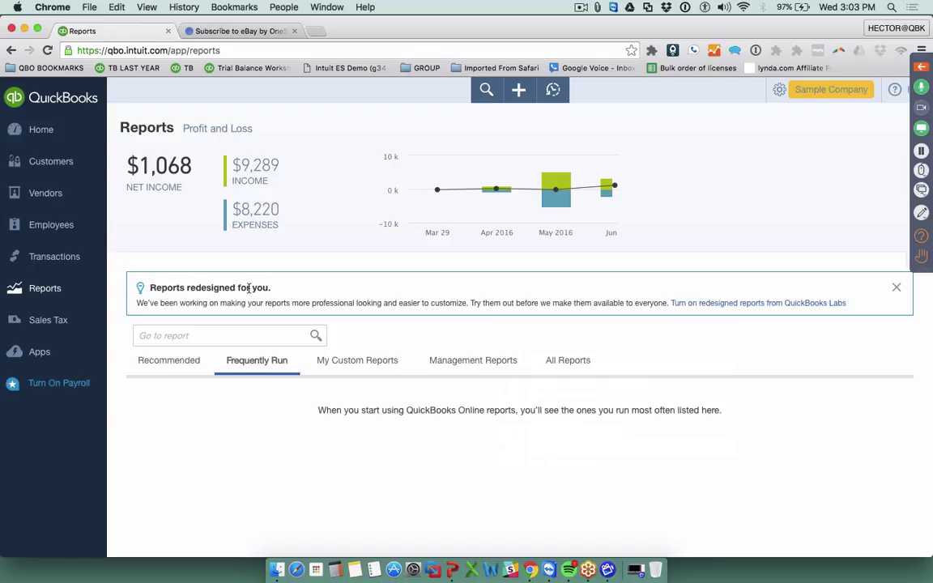
click(360, 366)
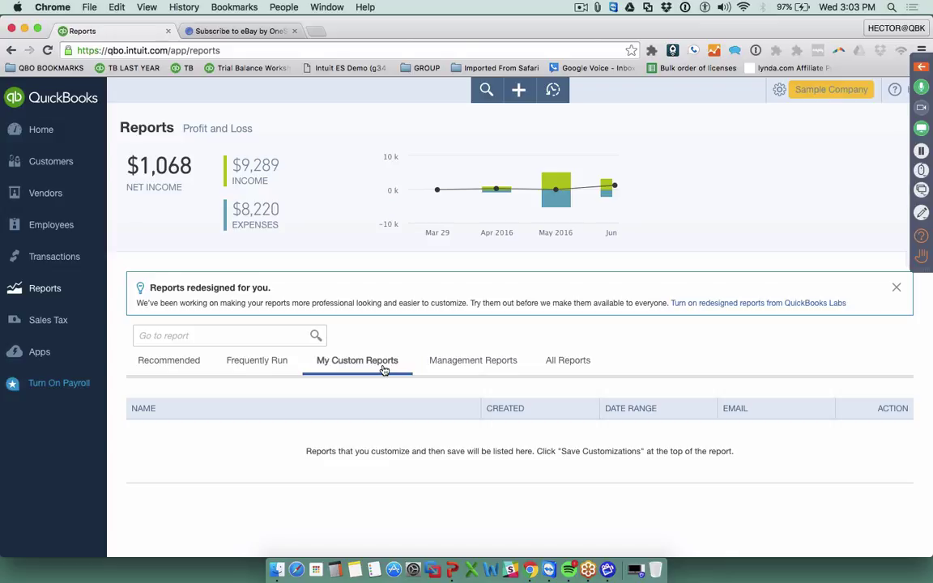
click(468, 374)
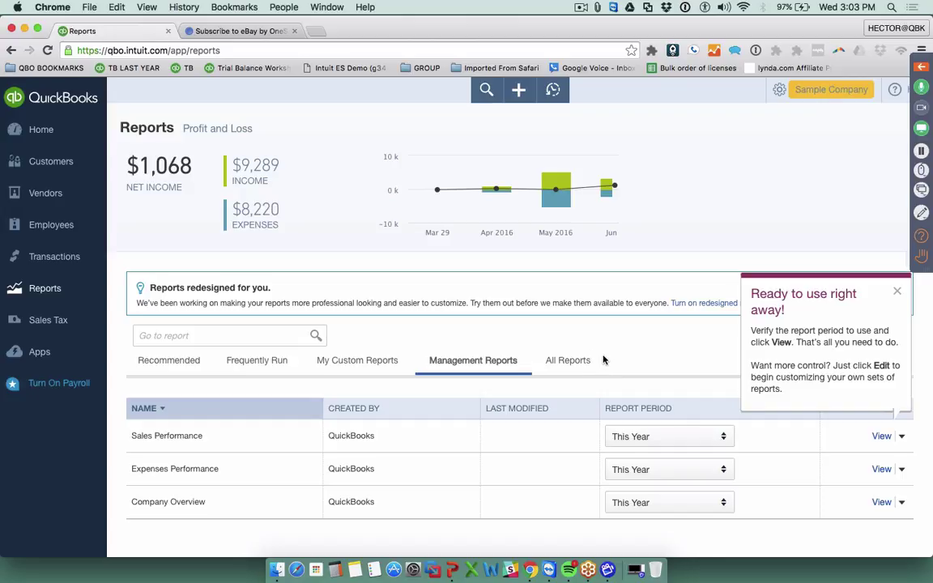
Step: Show the All Reports categories and dismiss the redesigned-reports notice
click(558, 361)
scroll(855, 351, down, 2)
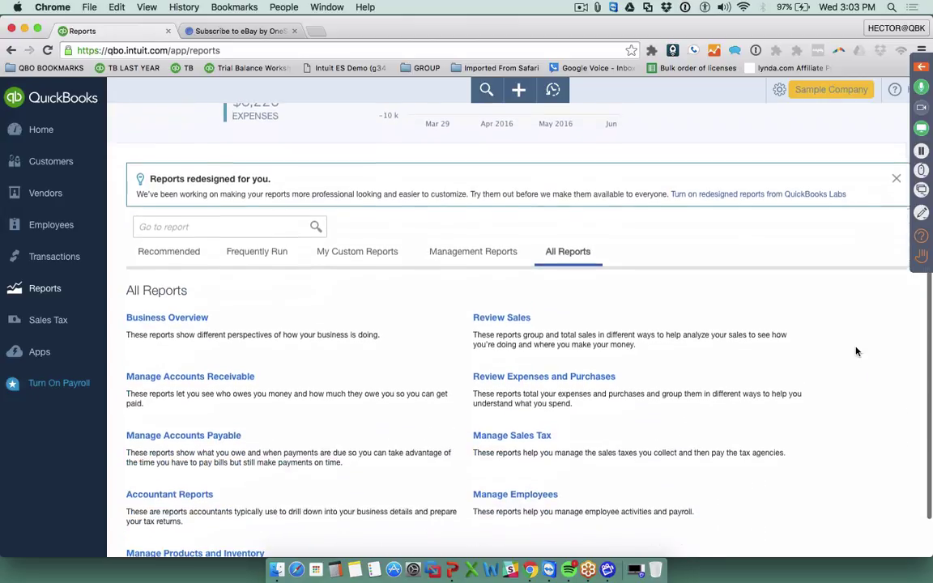
scroll(856, 350, up, 1)
click(896, 241)
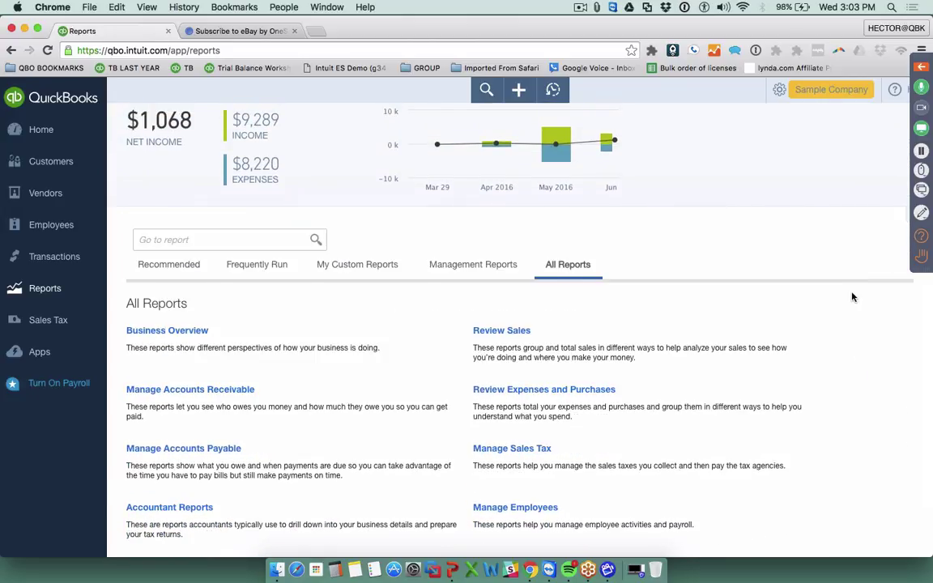
Step: Open the Business Overview report group from the All Reports list
scroll(852, 297, down, 1)
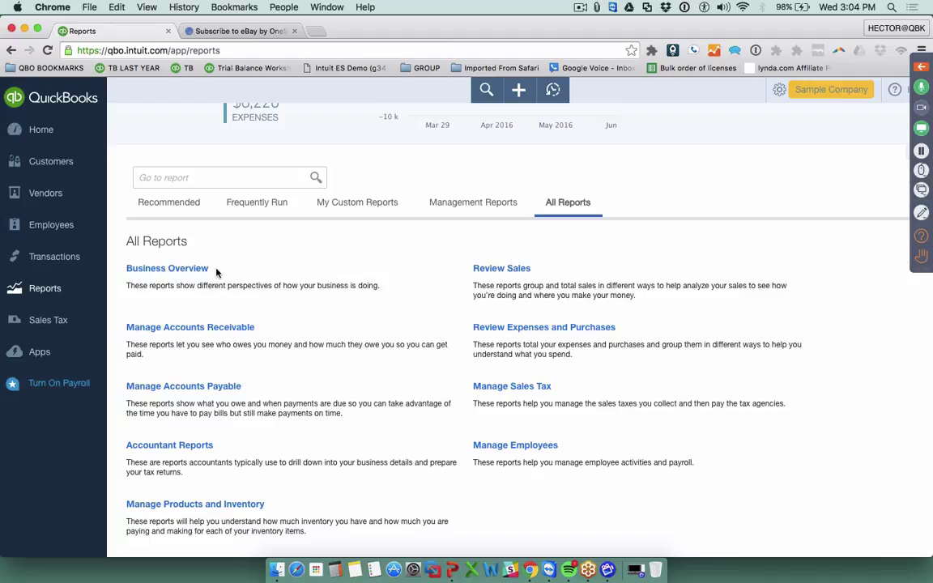
drag(209, 269, 119, 275)
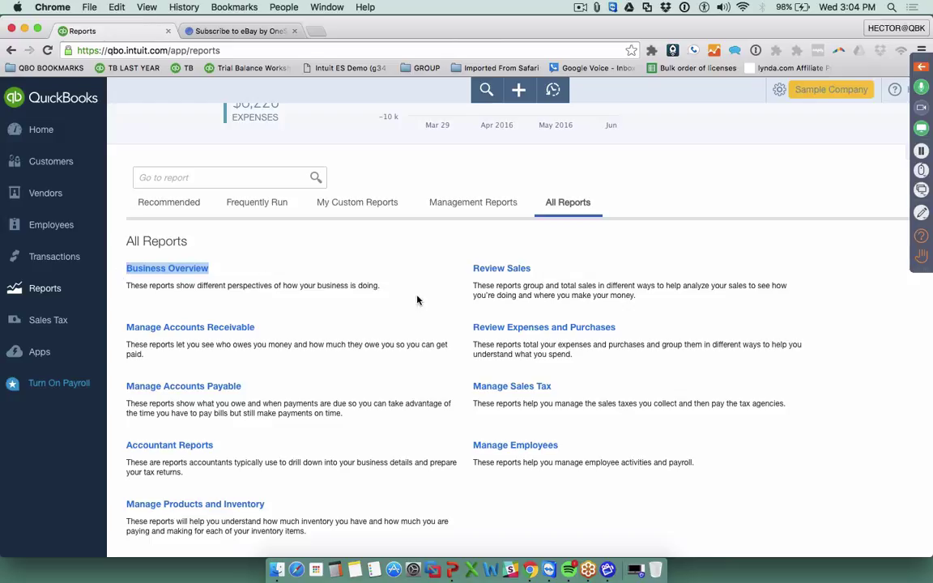
drag(553, 278, 471, 269)
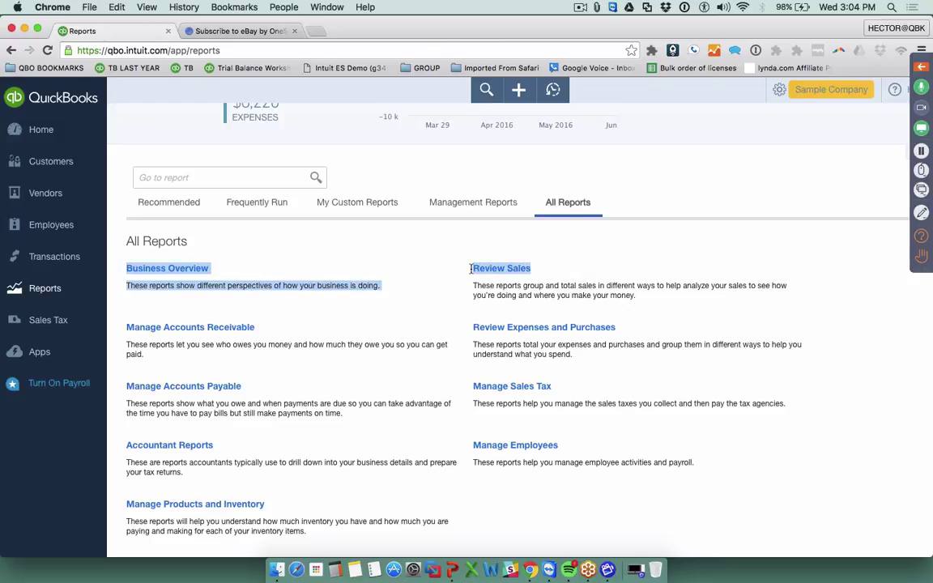
click(580, 271)
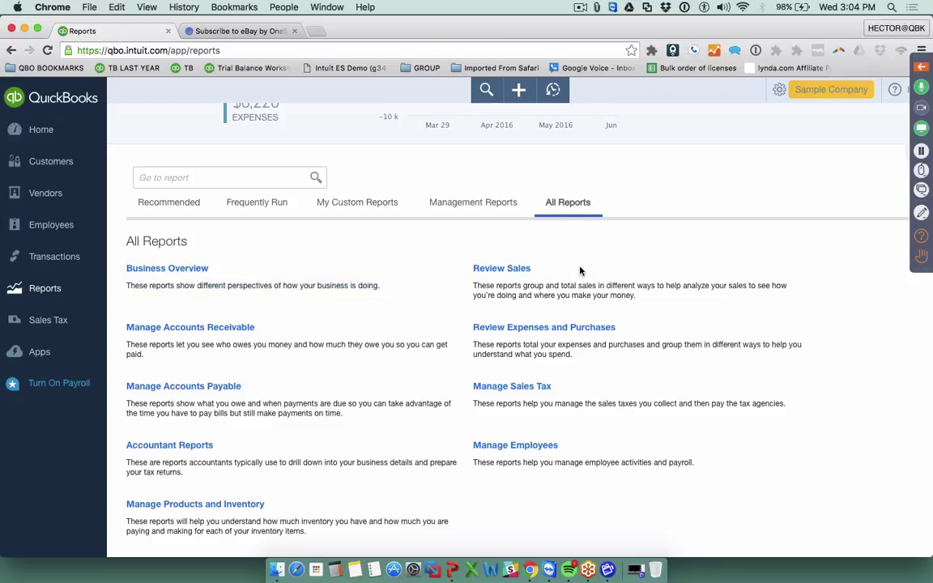
click(180, 269)
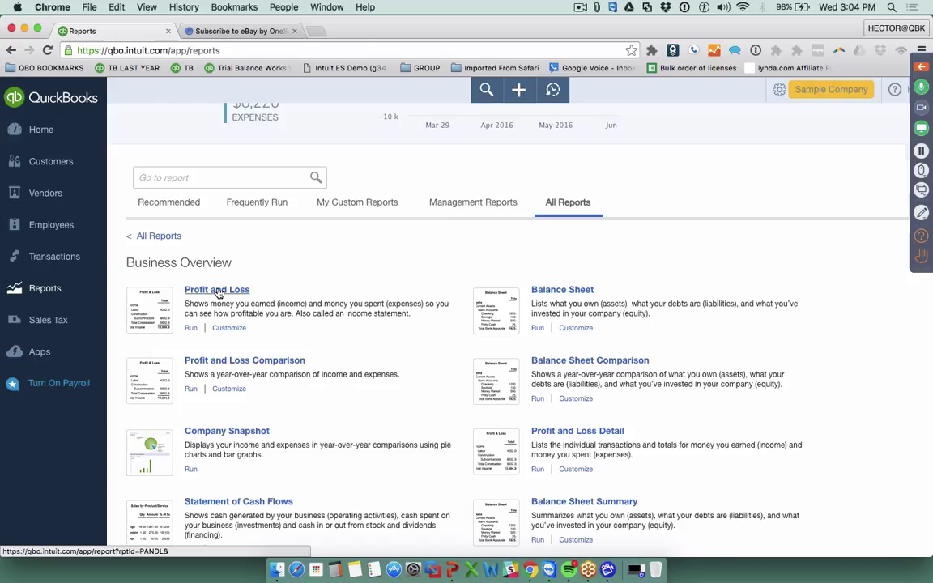
Step: Run the Profit and Loss for January 1 – June 29, 2016, then open and close the questions panel
click(212, 291)
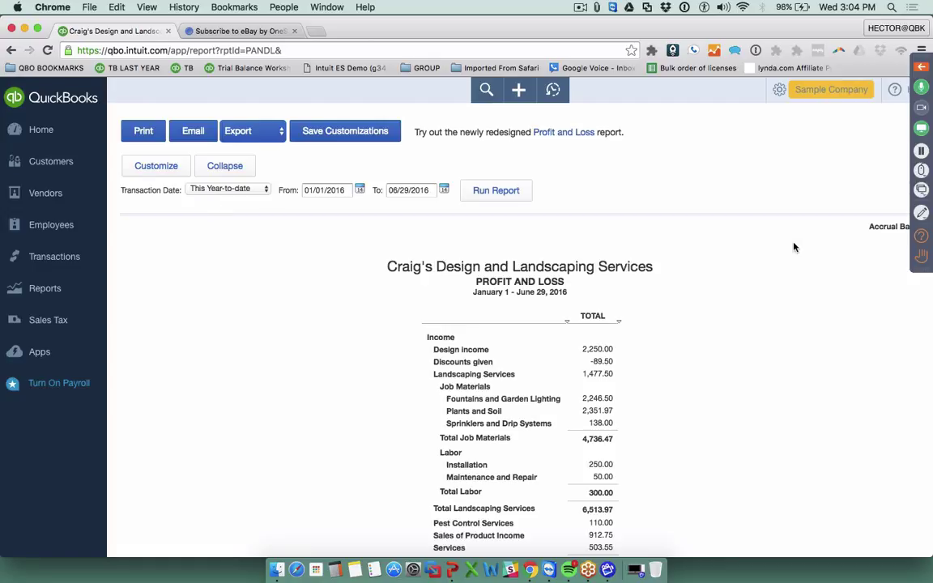
click(922, 247)
drag(773, 123, 545, 95)
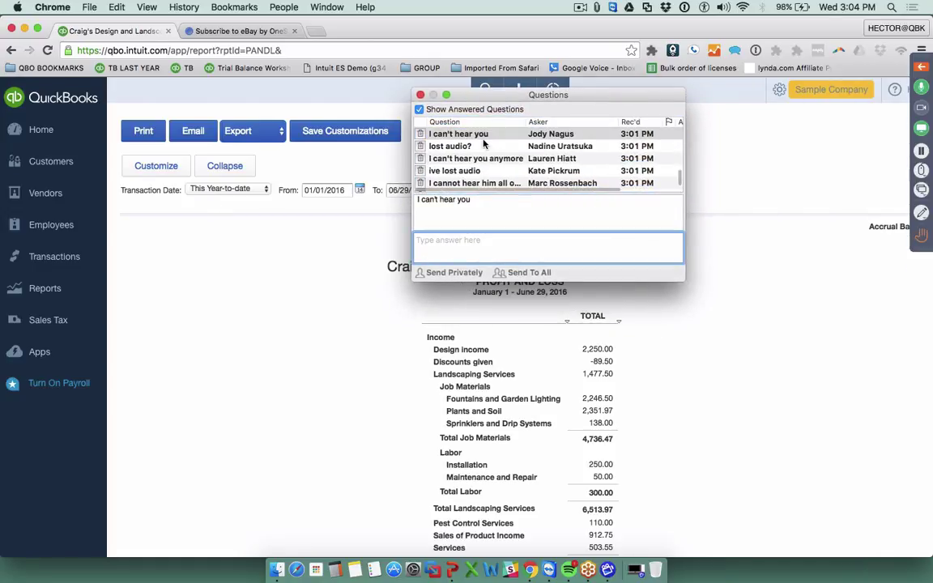
scroll(484, 154, down, 3)
scroll(482, 145, left, 2)
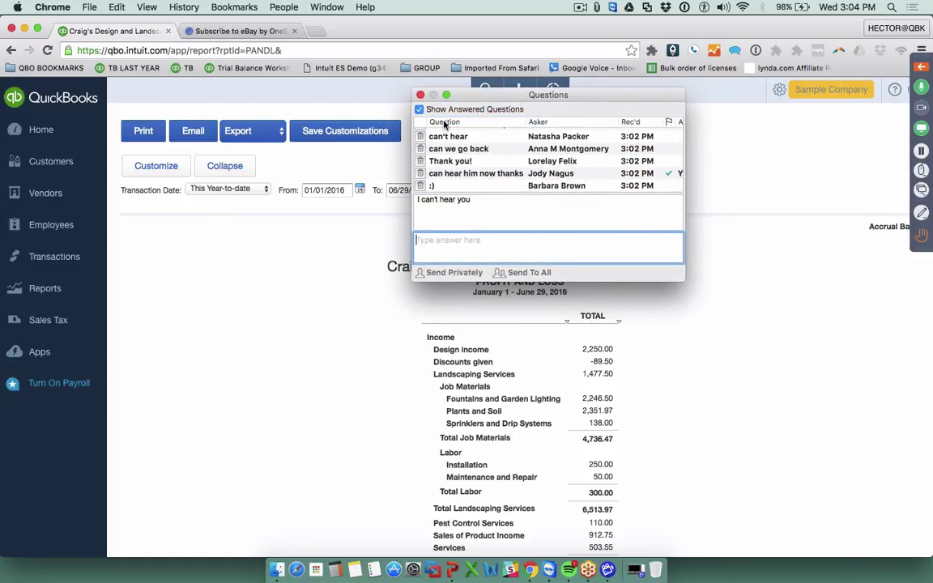
click(421, 95)
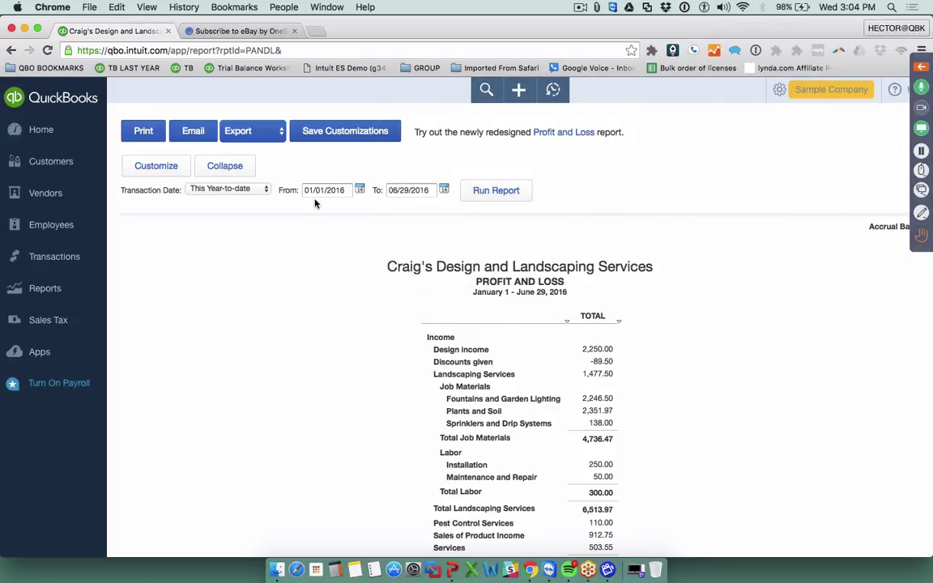
Step: Rerun the Profit and Loss for Last Year (2015), which shows no data
click(220, 191)
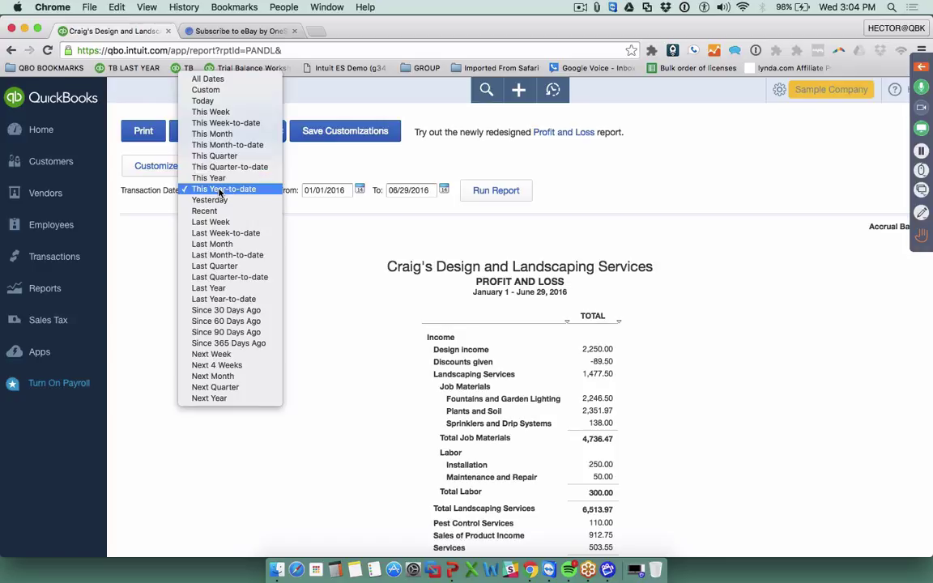
click(215, 289)
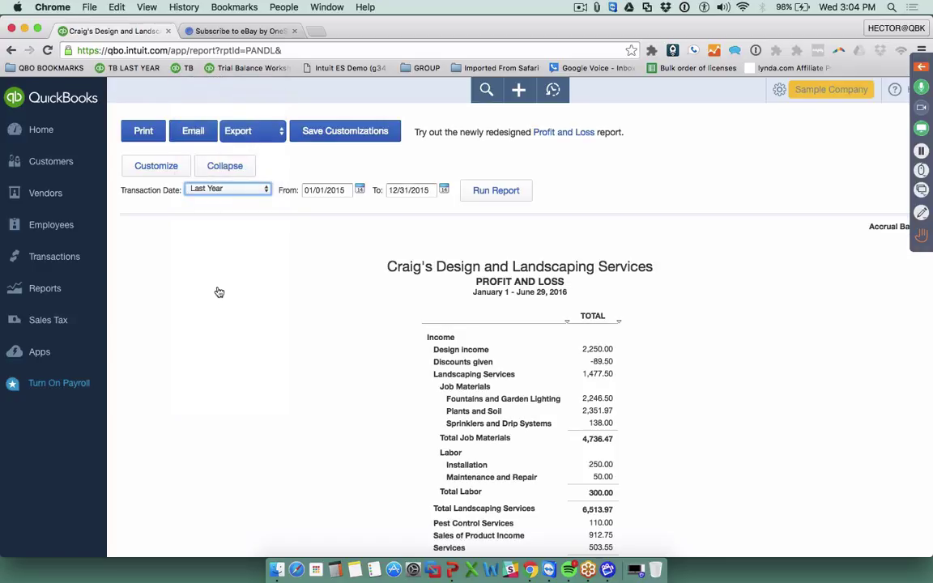
click(506, 196)
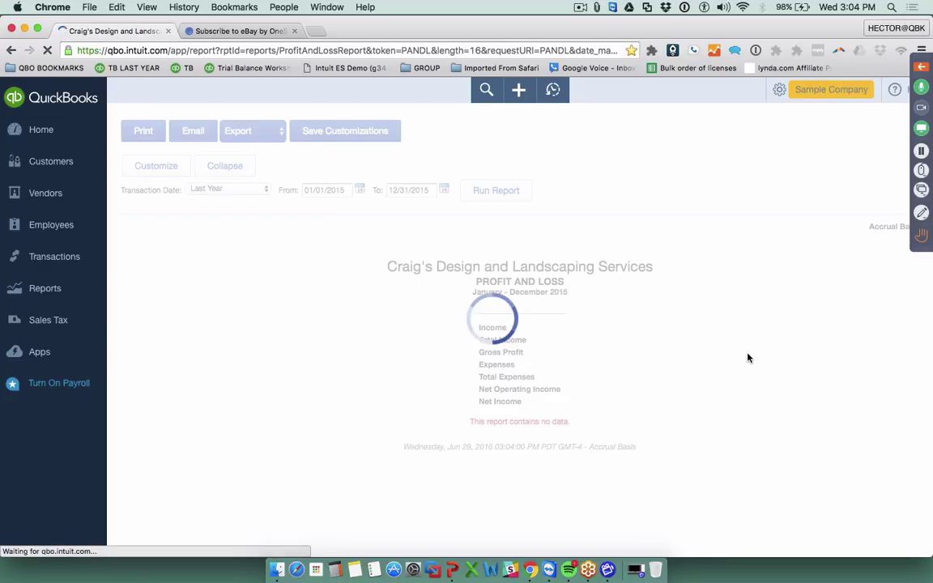
Step: Rerun it for Last Month, May 2016, showing Total Income of $5,114.27
click(226, 190)
click(225, 145)
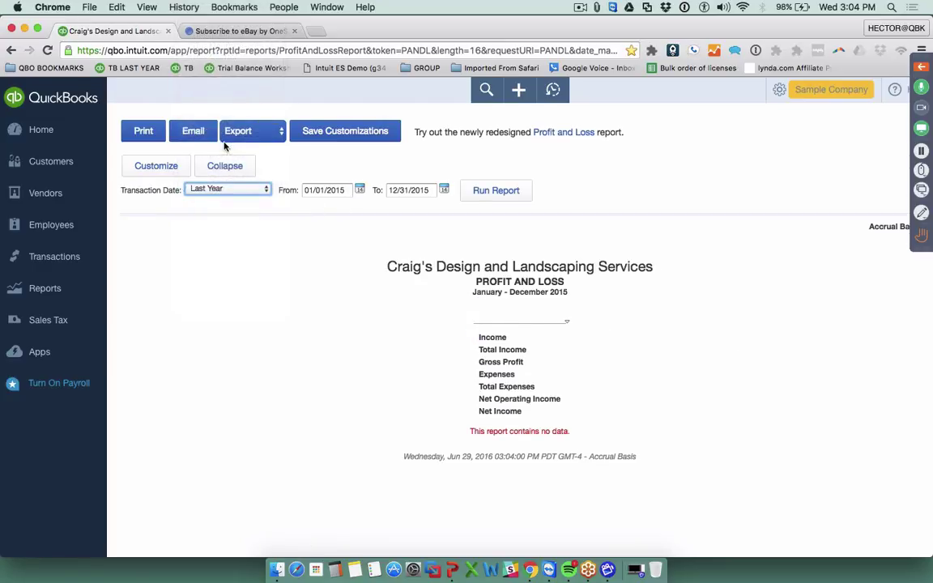
click(493, 194)
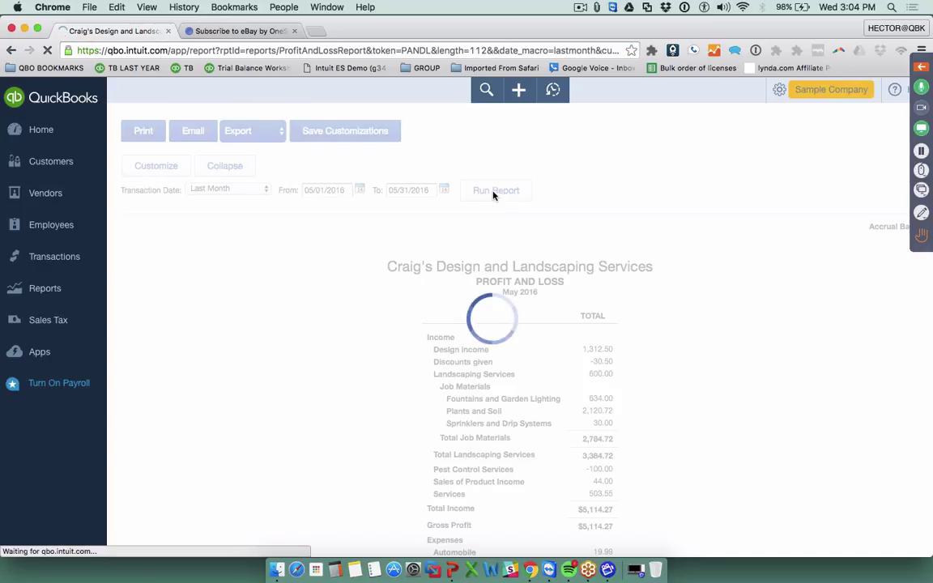
scroll(668, 336, down, 3)
scroll(669, 334, down, 1)
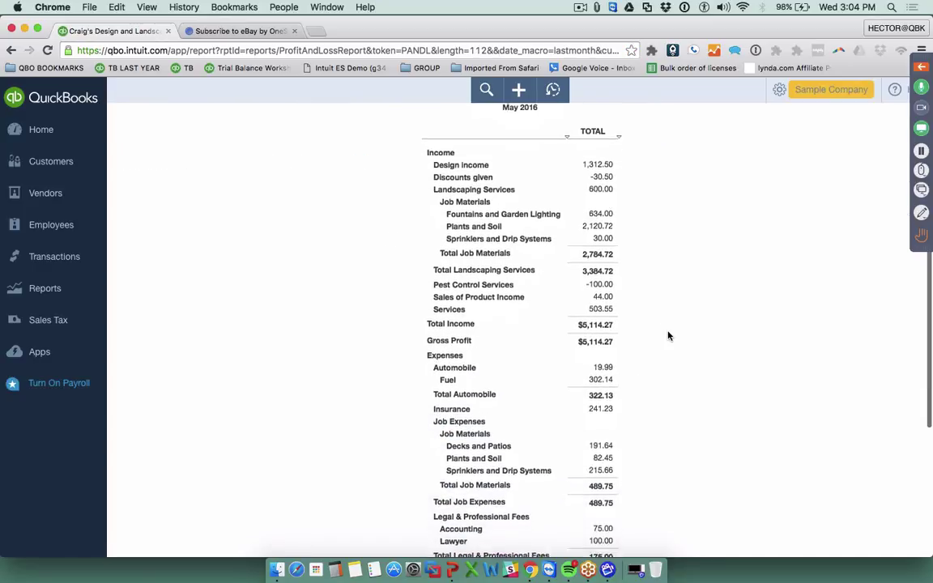
scroll(668, 333, up, 4)
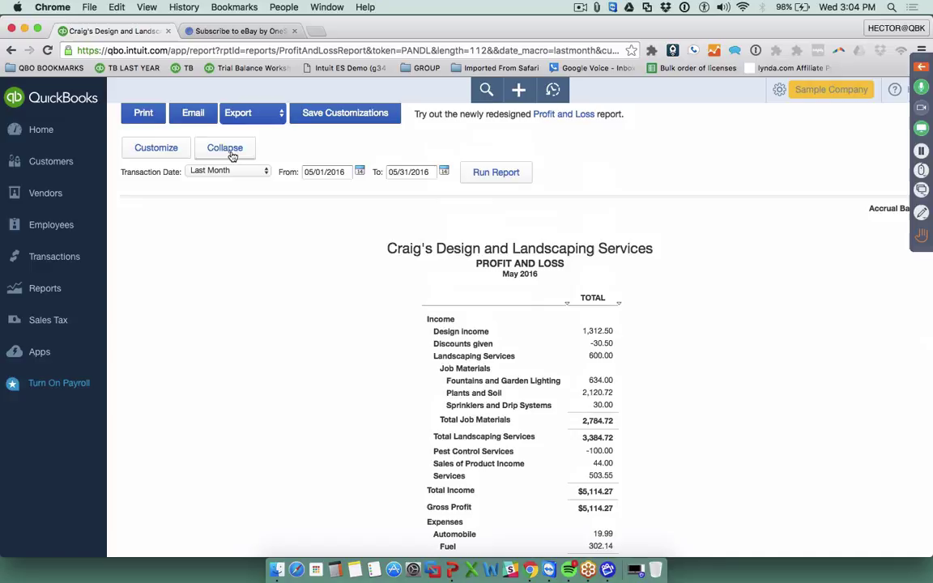
Step: Collapse the May 2016 report to top-level accounts, expand it briefly, then collapse it again
click(229, 149)
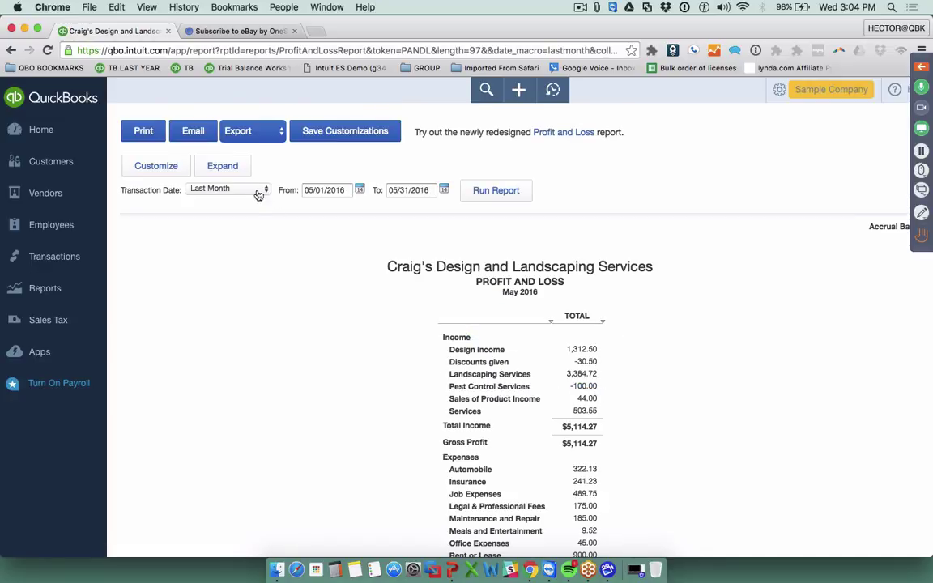
click(221, 166)
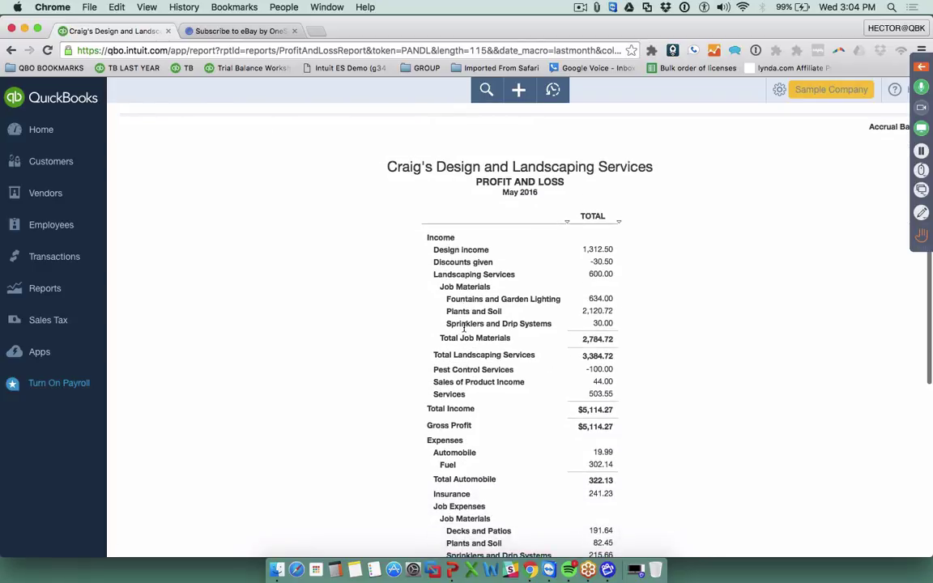
scroll(464, 326, down, 3)
scroll(463, 293, up, 2)
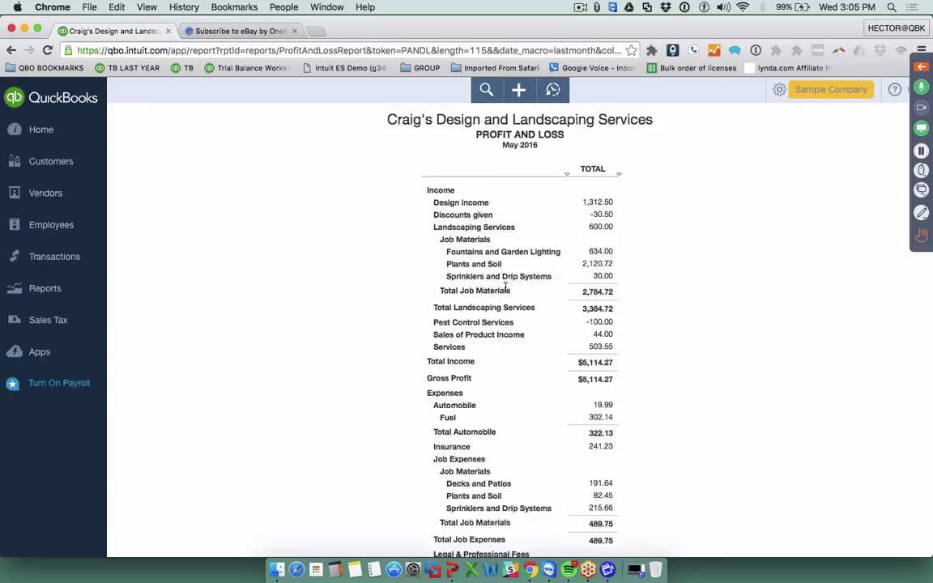
scroll(310, 240, up, 3)
click(224, 144)
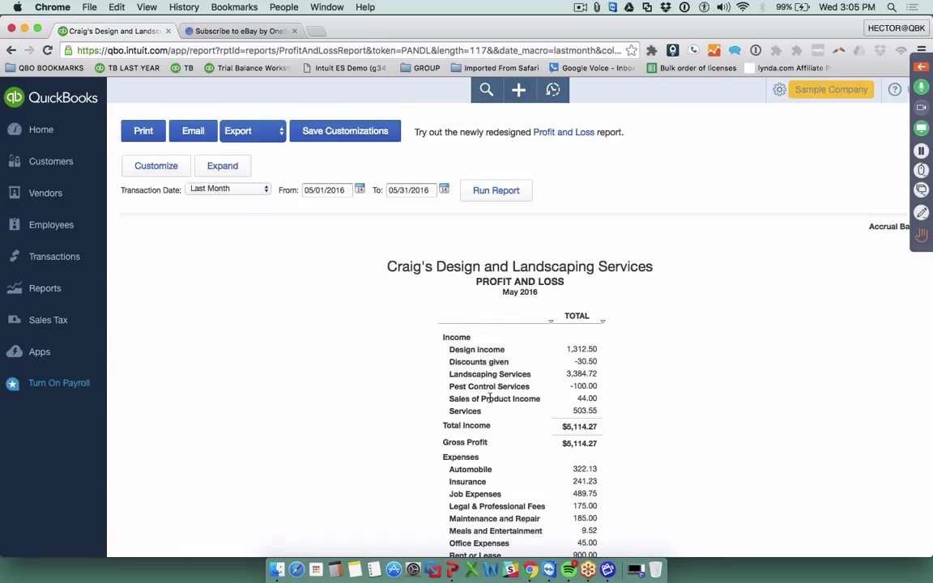
Step: Zoom the Chrome page so the Profit and Loss report displays at 150%
key(super+equal)
key(super+equal)
key(super+equal)
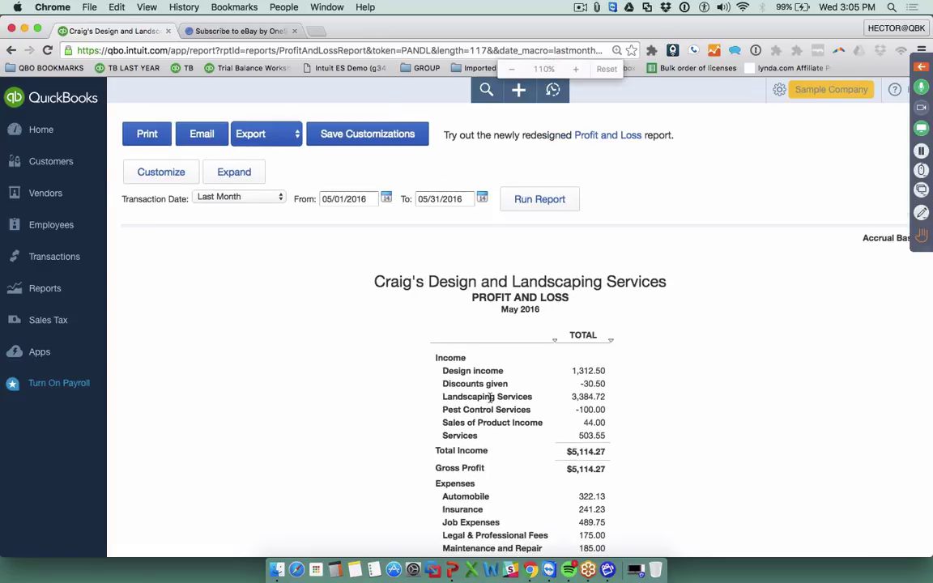
key(super+equal)
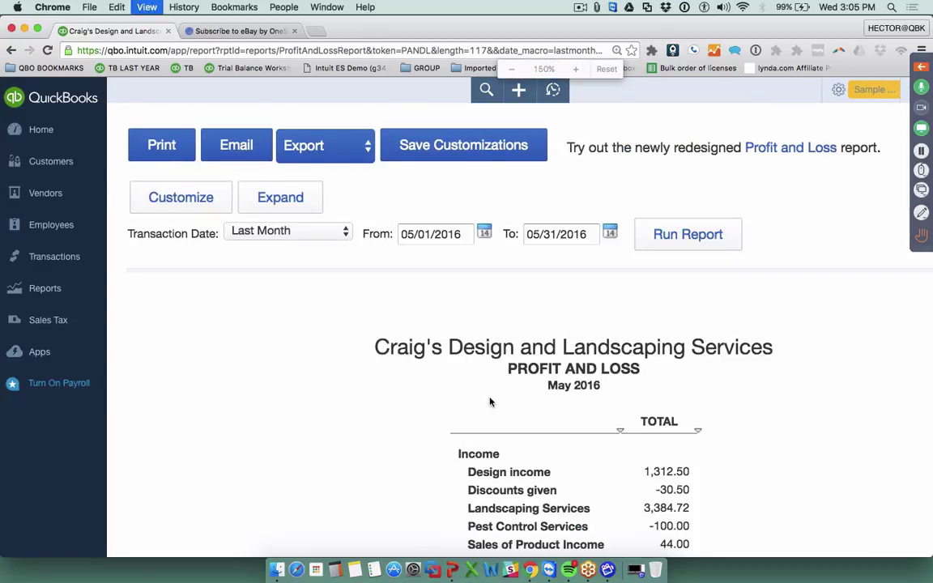
key(super+minus)
key(super+minus)
key(super+minus)
key(super+minus)
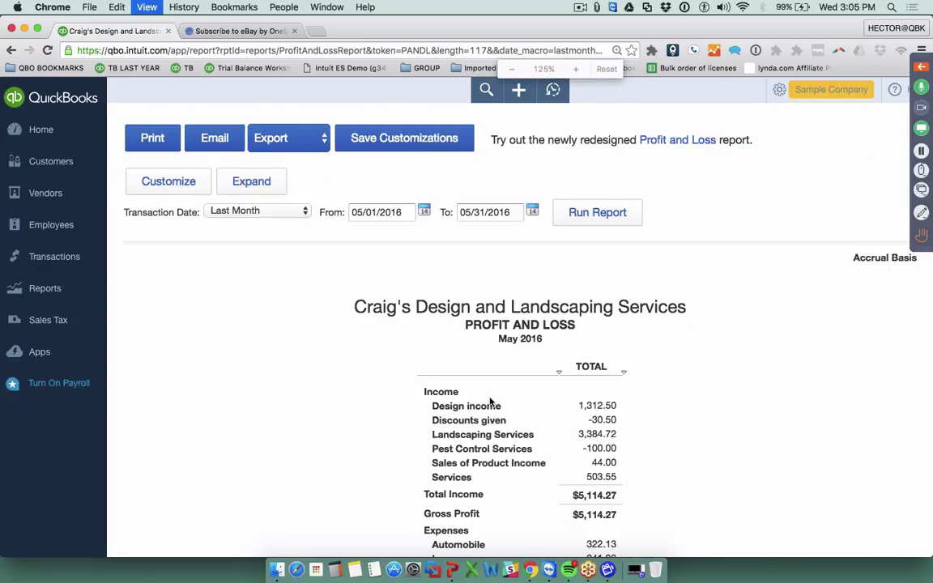
key(super+equal)
key(super+equal)
key(super+equal)
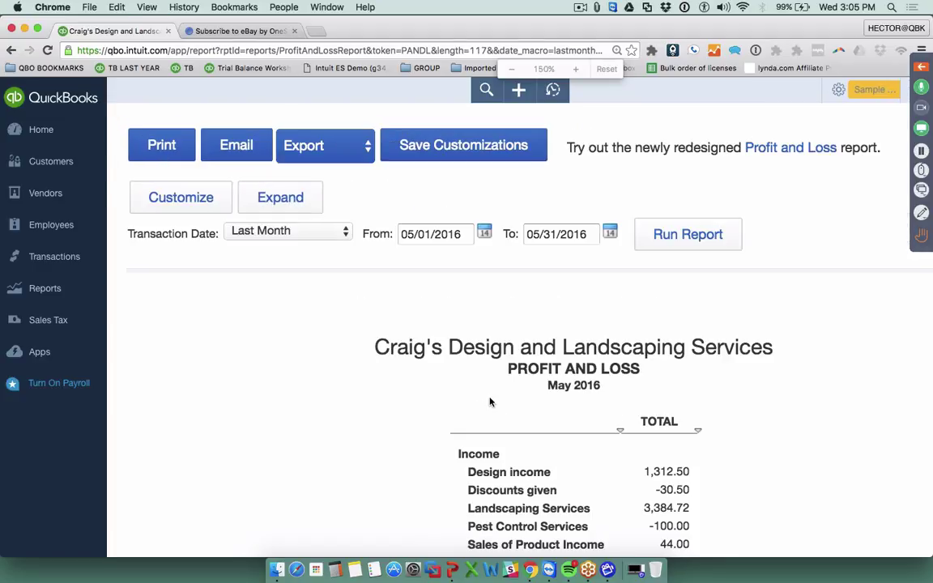
key(super+minus)
key(super+minus)
key(super+equal)
key(super+minus)
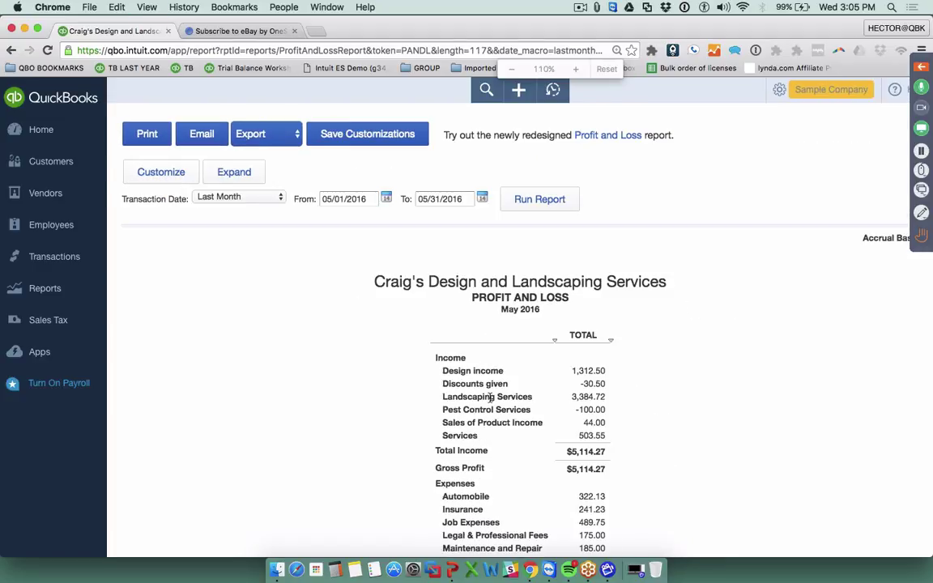
key(super+equal)
key(super+equal)
key(super+minus)
key(super+equal)
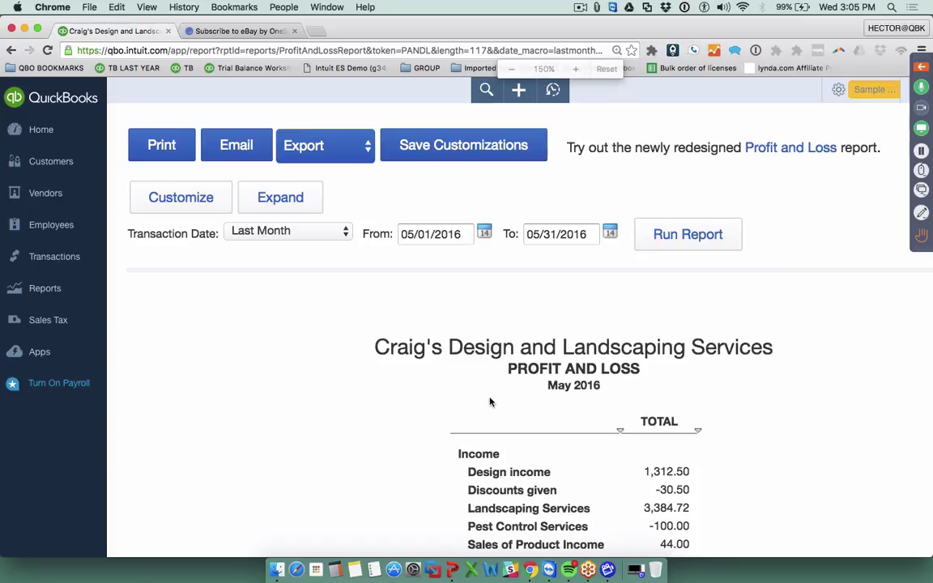
key(super+equal)
key(super+minus)
key(super+minus)
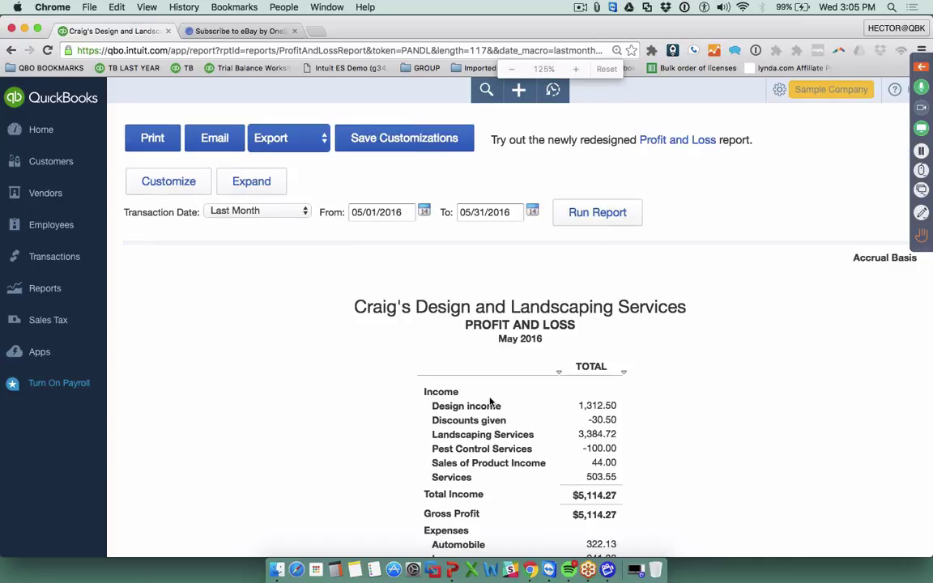
key(super+equal)
Step: Review the enlarged report and bring up the Customize Profit and Loss dialog
scroll(598, 505, down, 10)
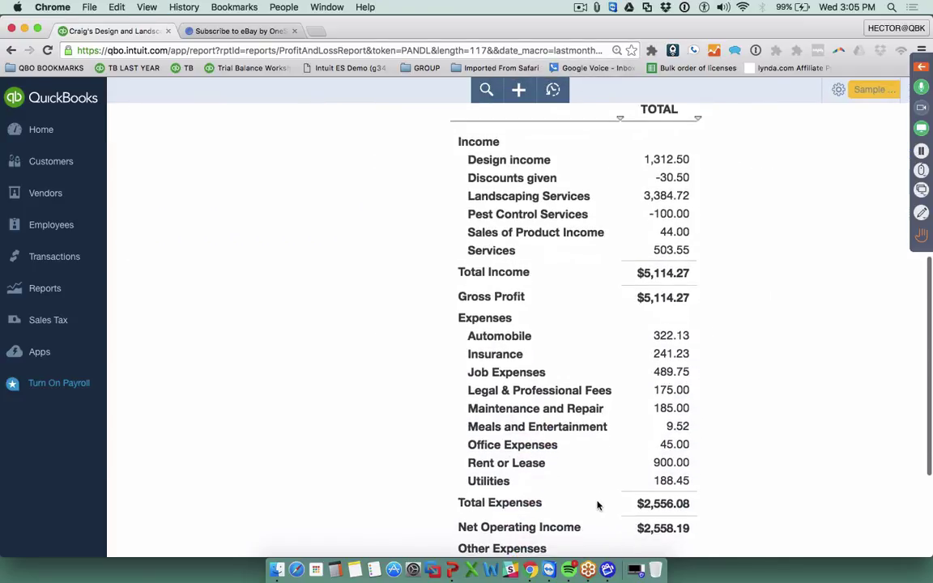
scroll(598, 503, up, 9)
scroll(597, 500, up, 2)
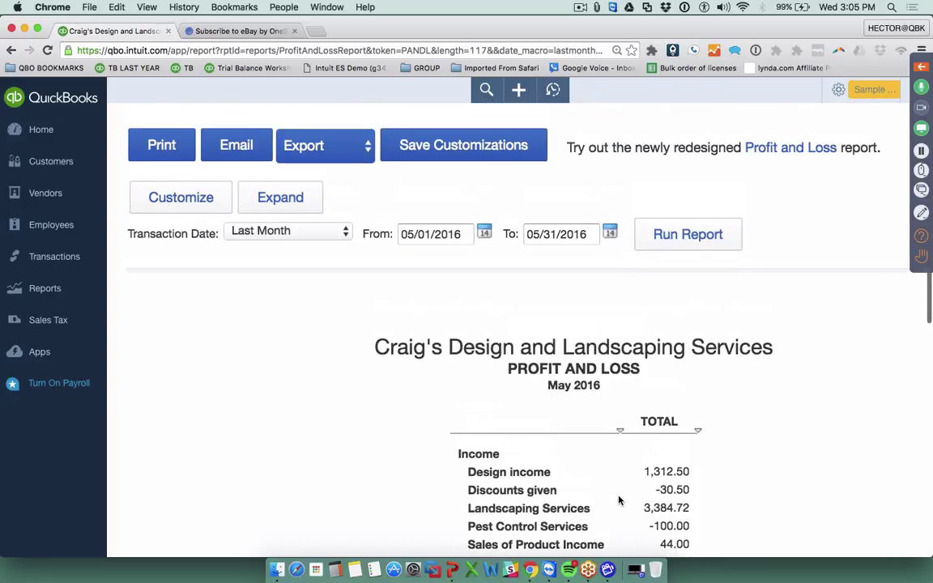
scroll(640, 454, down, 2)
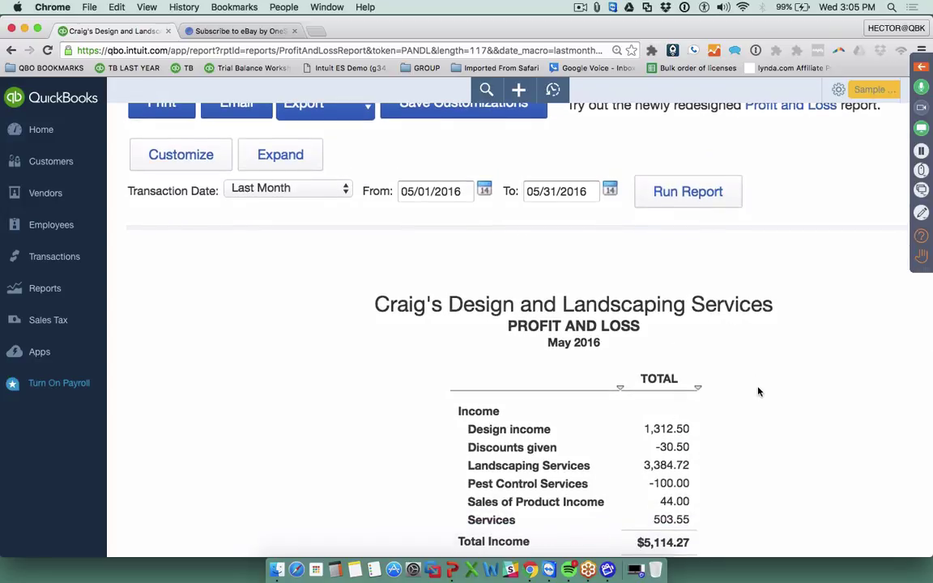
scroll(758, 392, up, 1)
click(173, 205)
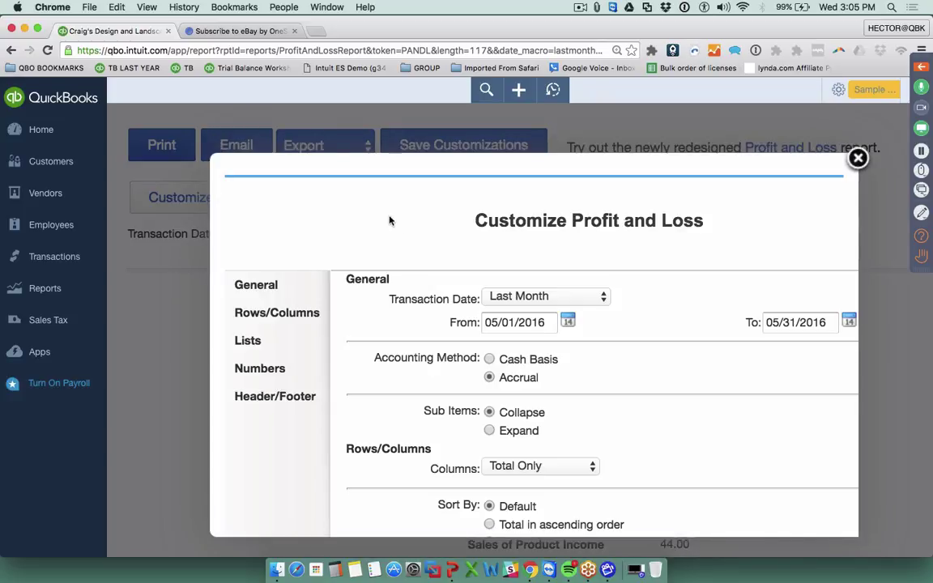
Step: Set Columns to Weeks and rerun, giving May 1–7 through May 29–31 plus Total
scroll(402, 340, down, 3)
click(518, 356)
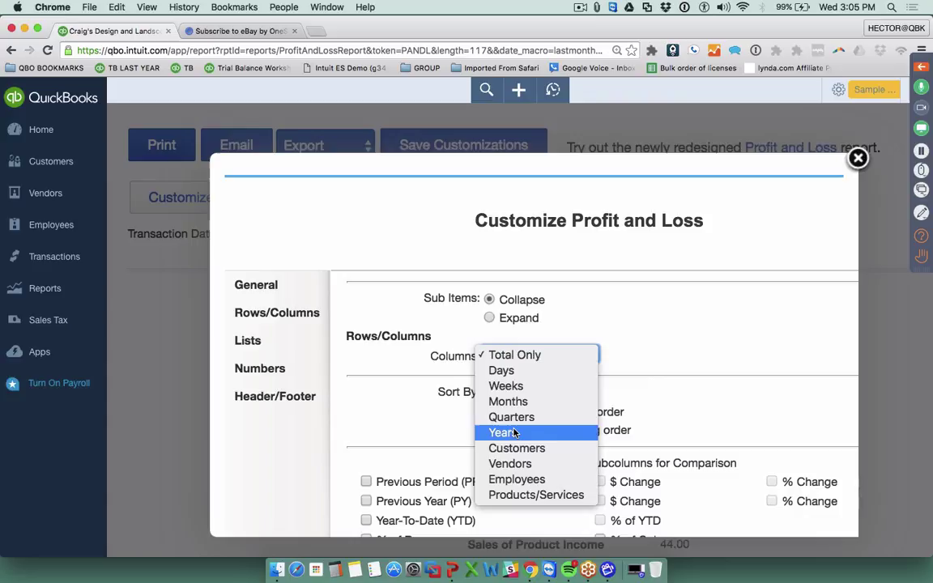
click(506, 386)
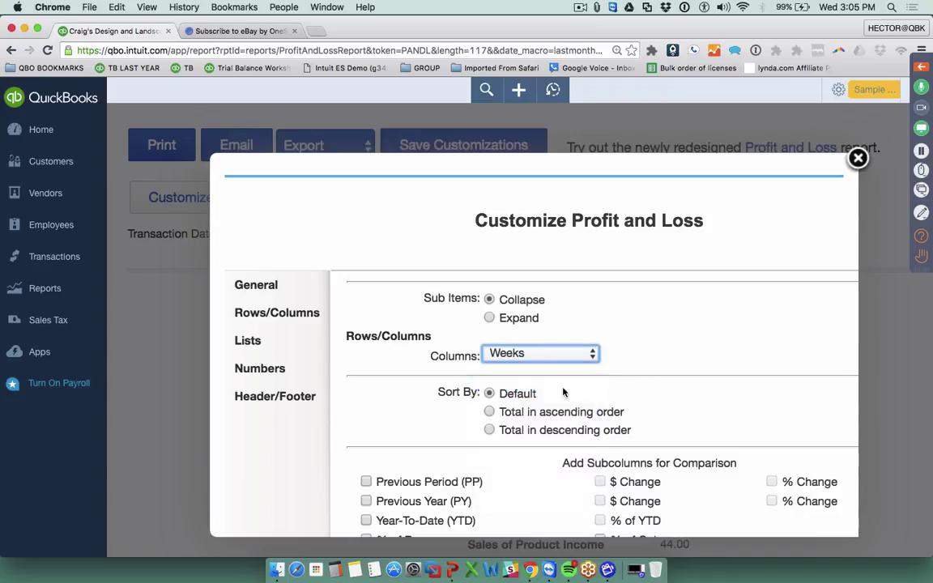
scroll(636, 388, down, 10)
click(610, 495)
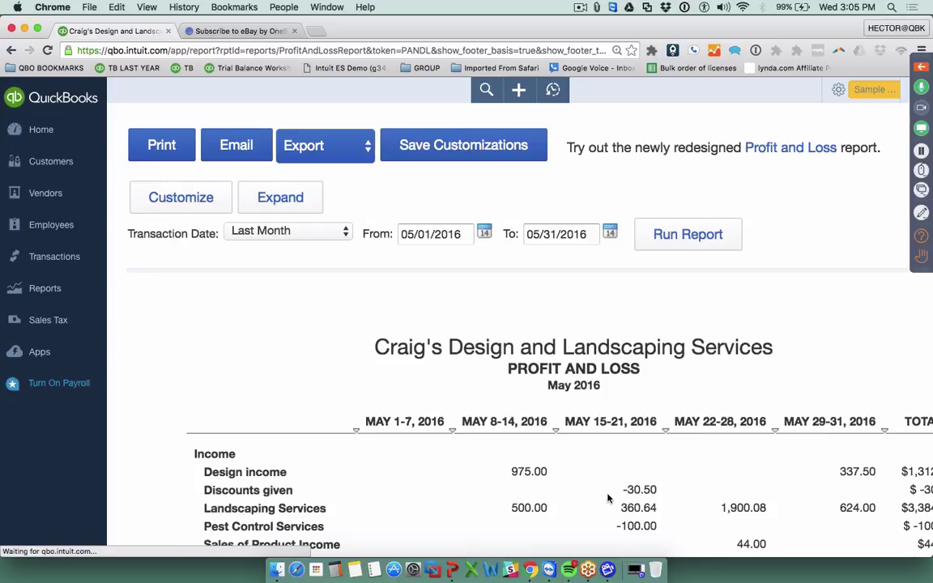
scroll(609, 499, down, 6)
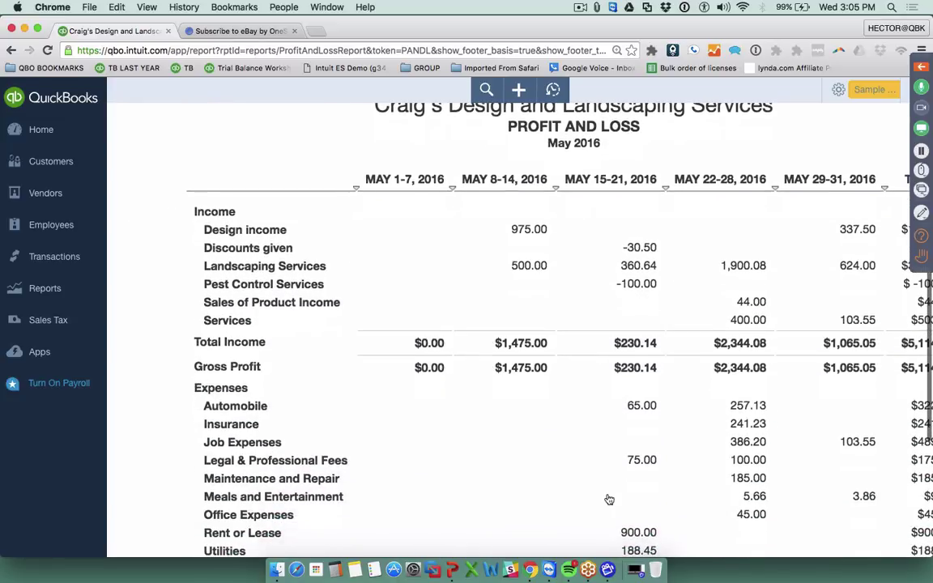
scroll(609, 499, right, 3)
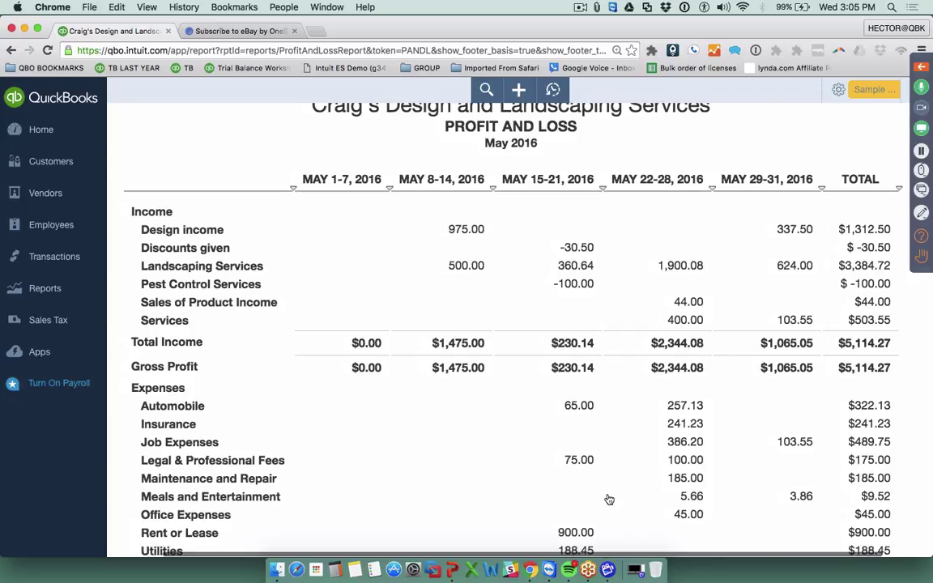
scroll(609, 499, up, 6)
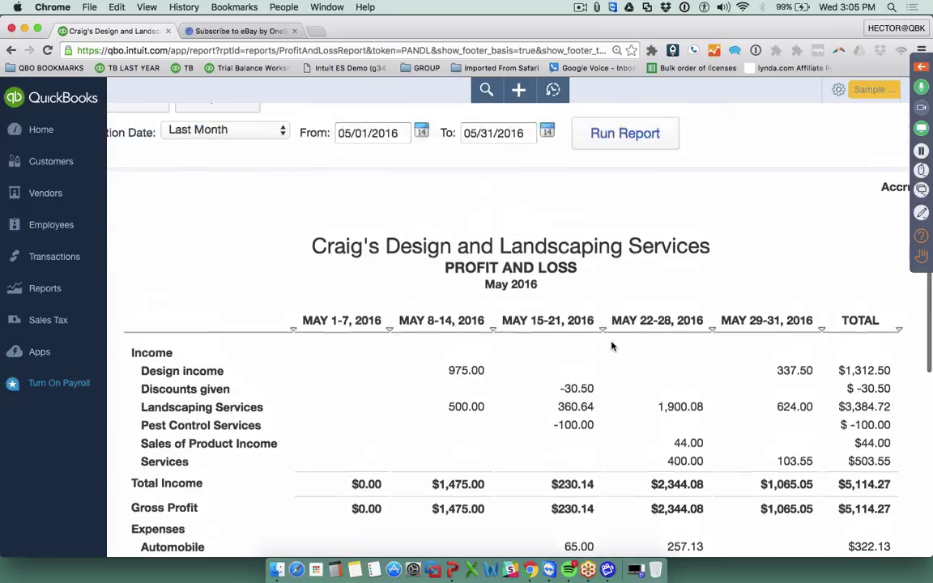
scroll(610, 348, left, 1)
Step: In Customize, change the report's Columns back to Total Only
click(183, 200)
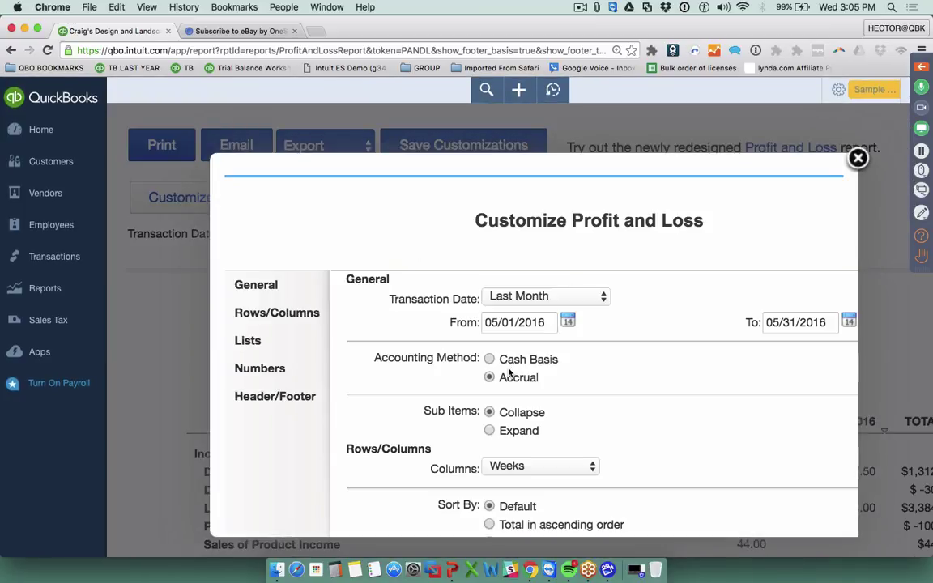
scroll(497, 375, down, 3)
click(512, 335)
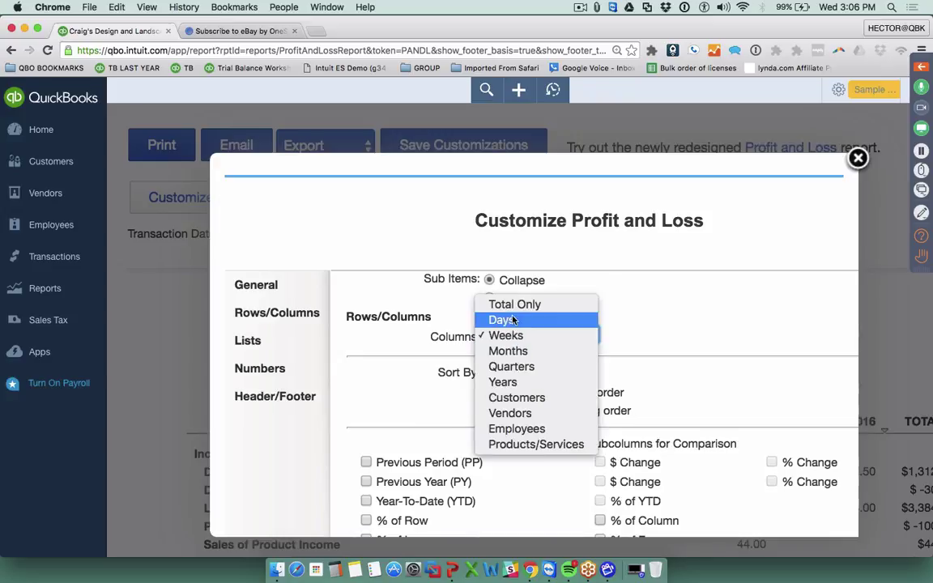
click(648, 356)
scroll(648, 356, up, 5)
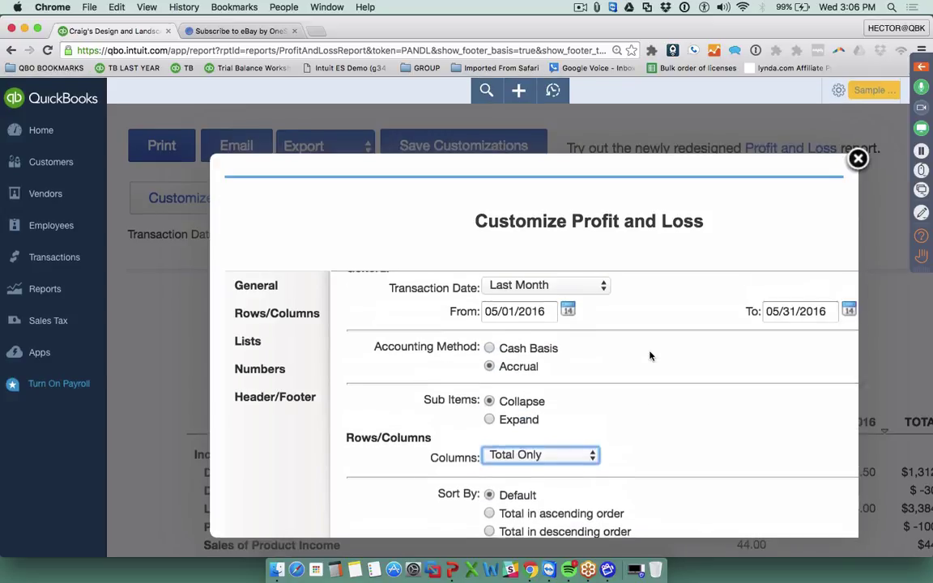
Step: Keep the date range at Last Month and check the Previous Period (PP) comparison subcolumn
click(560, 297)
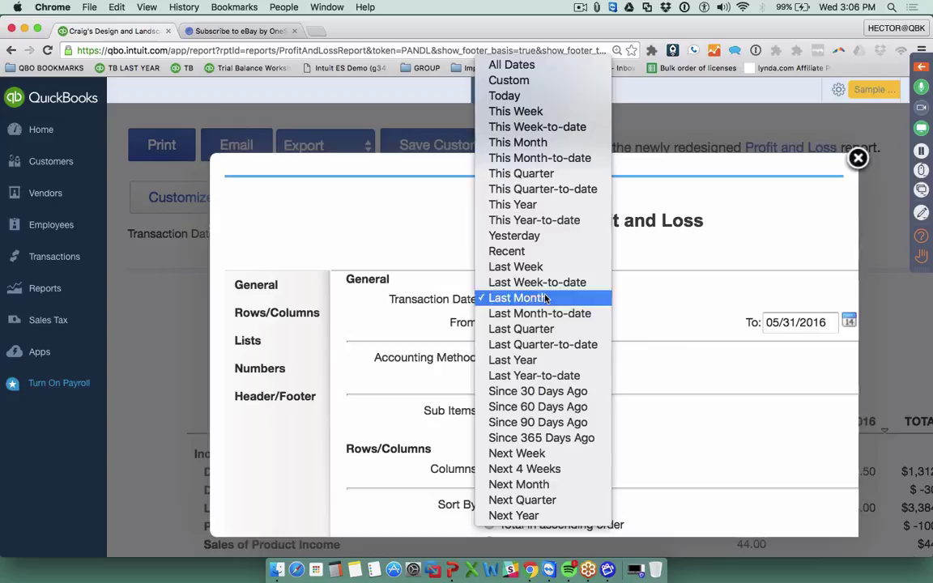
click(693, 361)
scroll(694, 362, down, 5)
scroll(694, 362, up, 2)
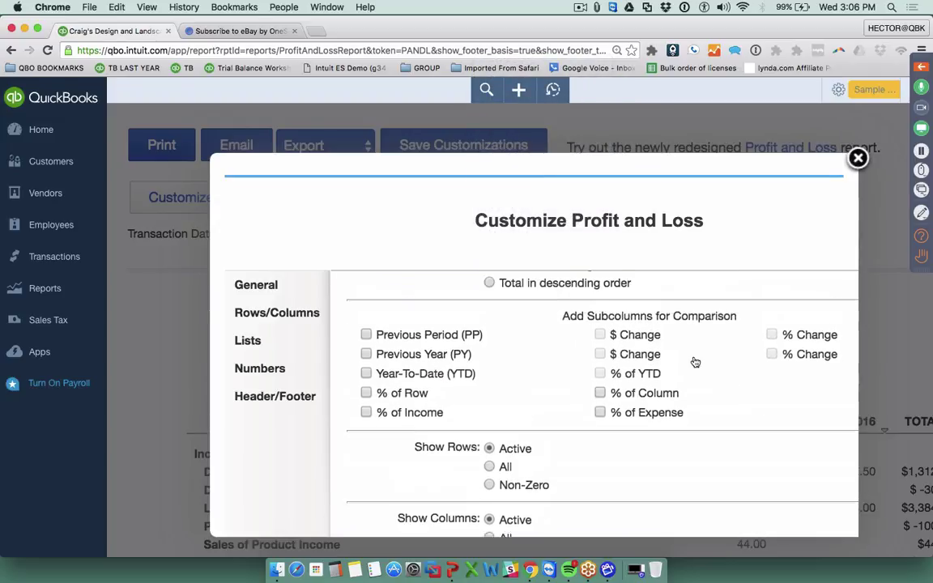
drag(587, 324, 734, 325)
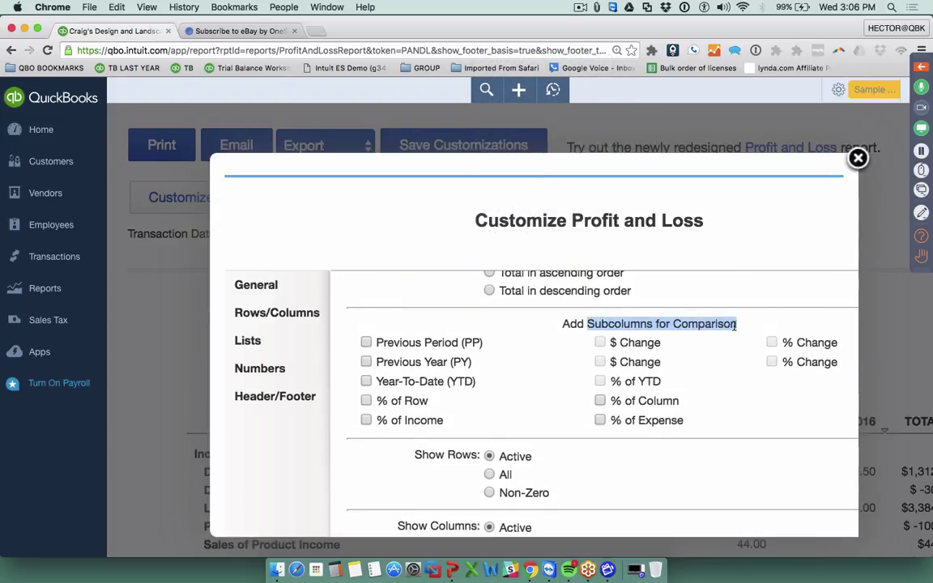
click(366, 342)
scroll(681, 396, down, 10)
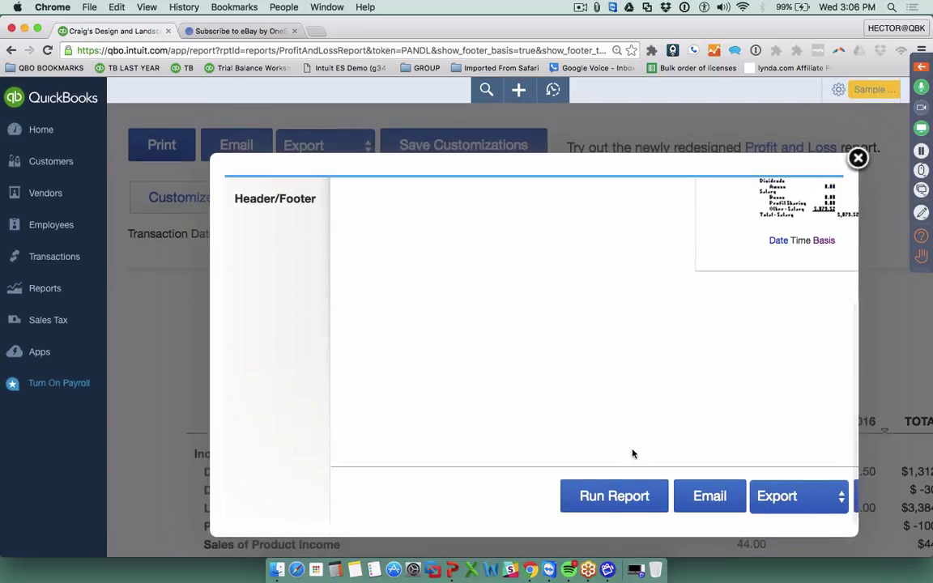
Step: Rerun the report comparing May 2016 with APR 2016 (PP), Total Income up 442.92 %
click(602, 497)
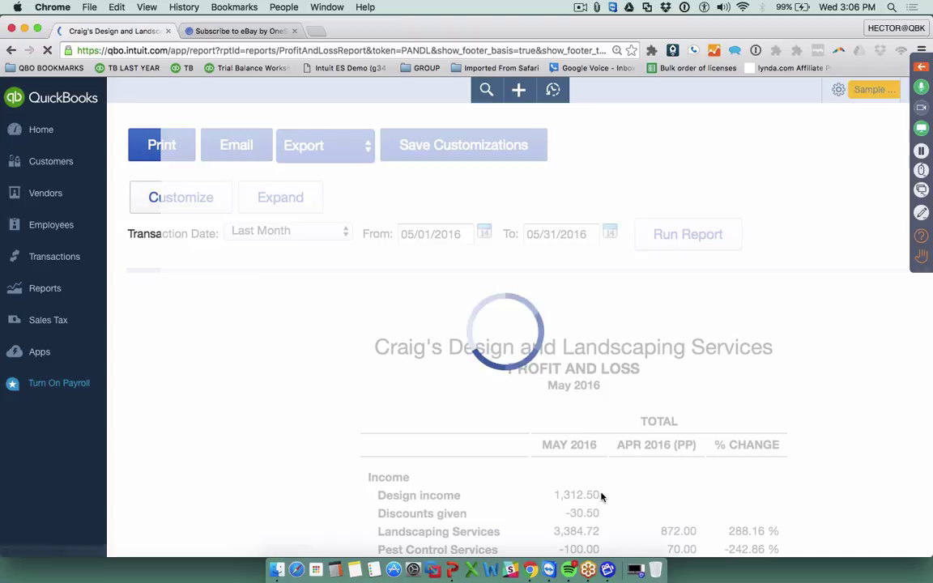
scroll(607, 486, down, 4)
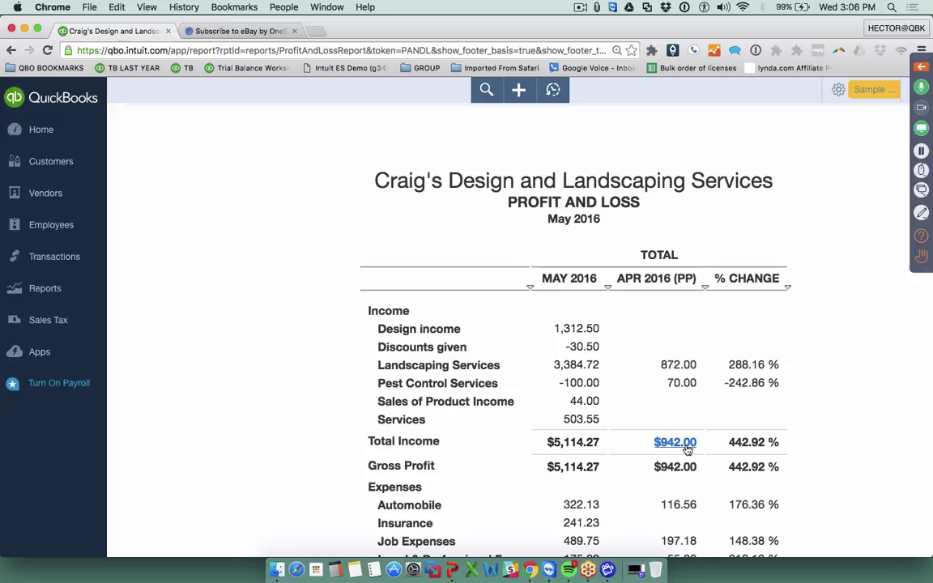
scroll(754, 444, down, 4)
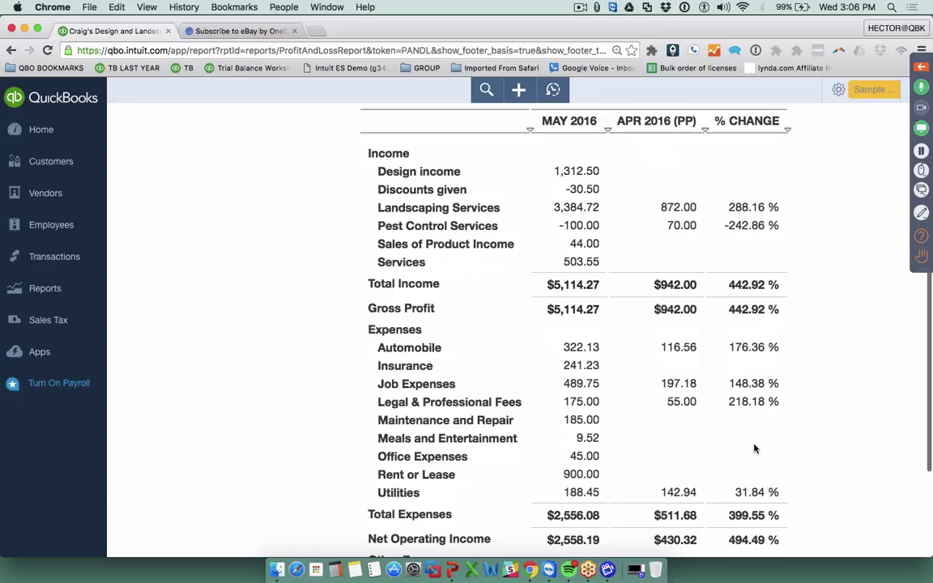
scroll(753, 448, up, 7)
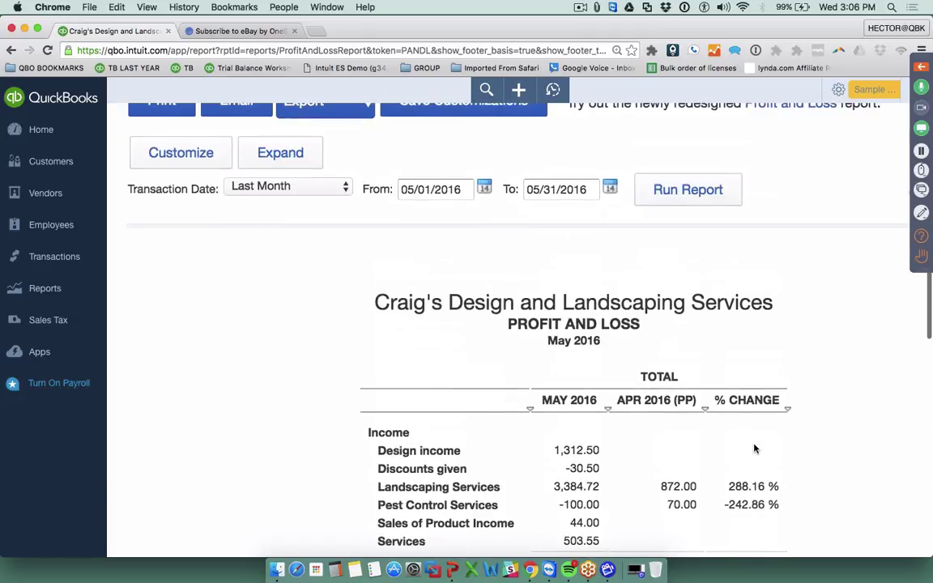
Step: Reopen the Customize dialog and close it without changes
click(215, 156)
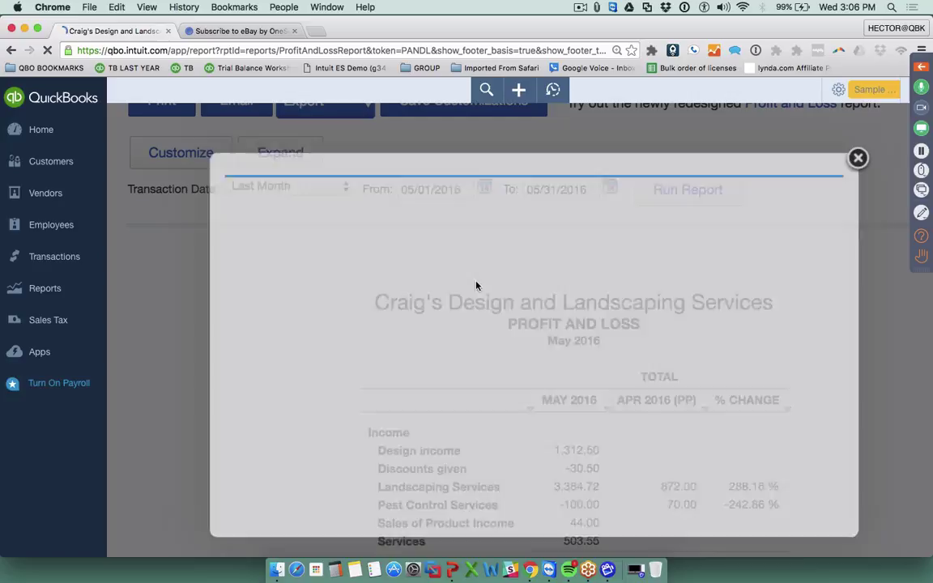
scroll(497, 341, down, 6)
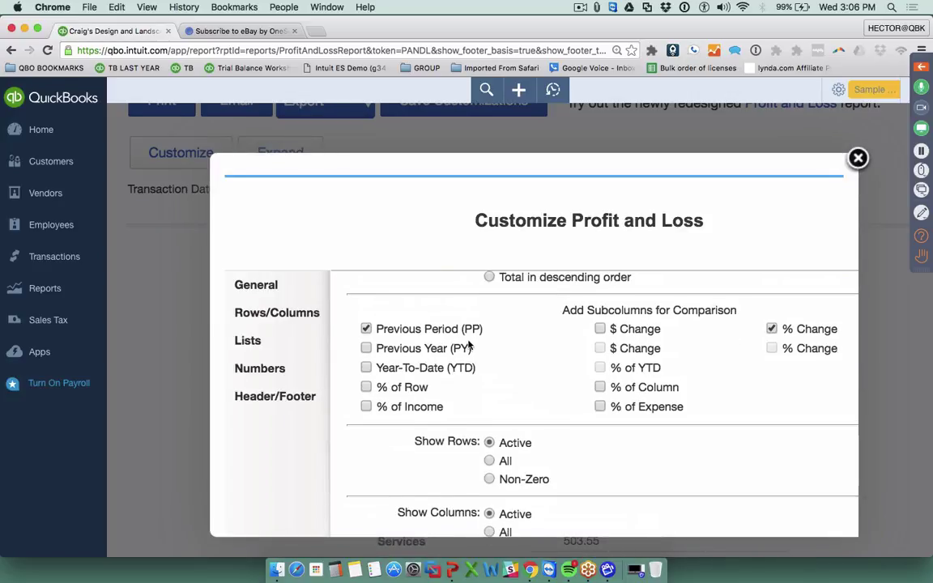
click(857, 158)
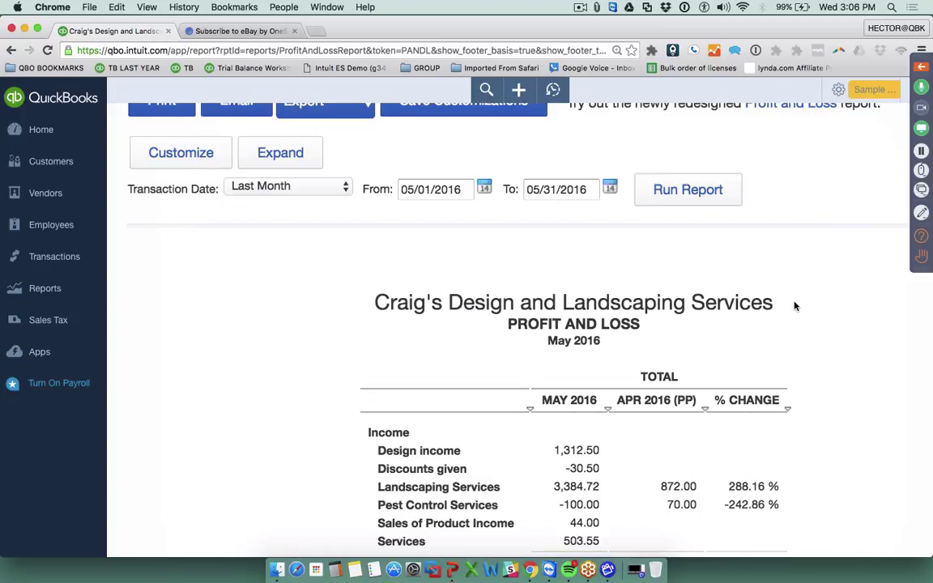
scroll(796, 306, down, 5)
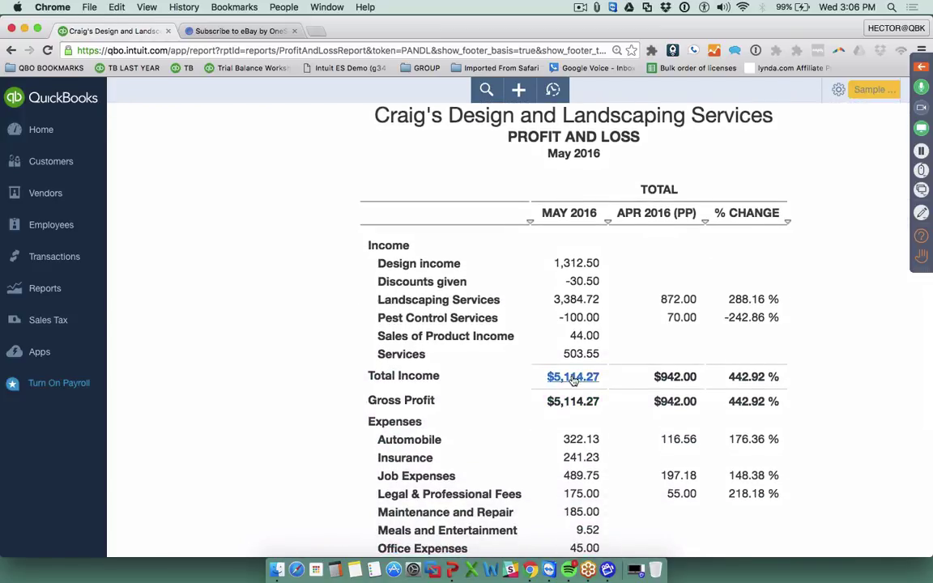
Step: Drill into May's $5,114.27 Total Income and review the Transaction Report, Design income $1,312.50
click(572, 378)
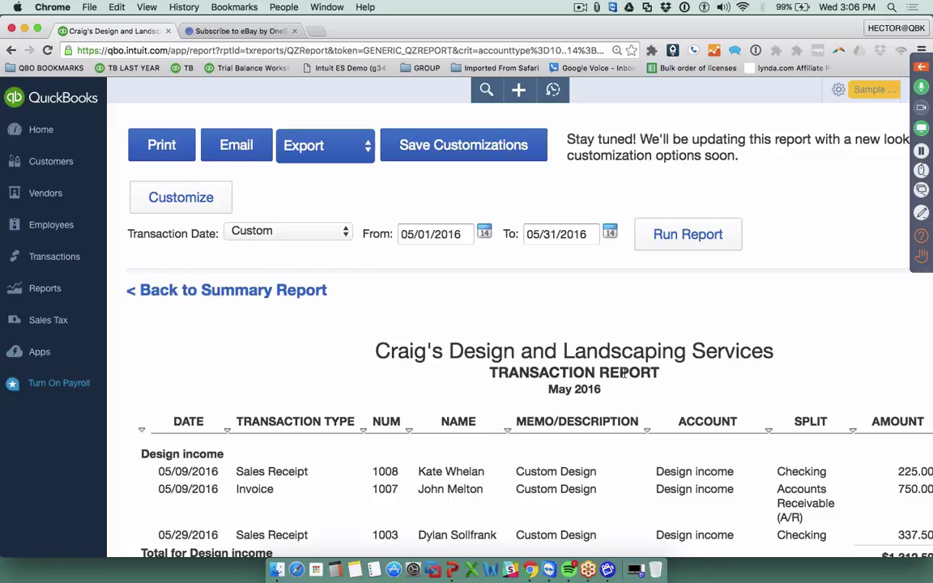
scroll(628, 374, down, 5)
scroll(637, 379, up, 5)
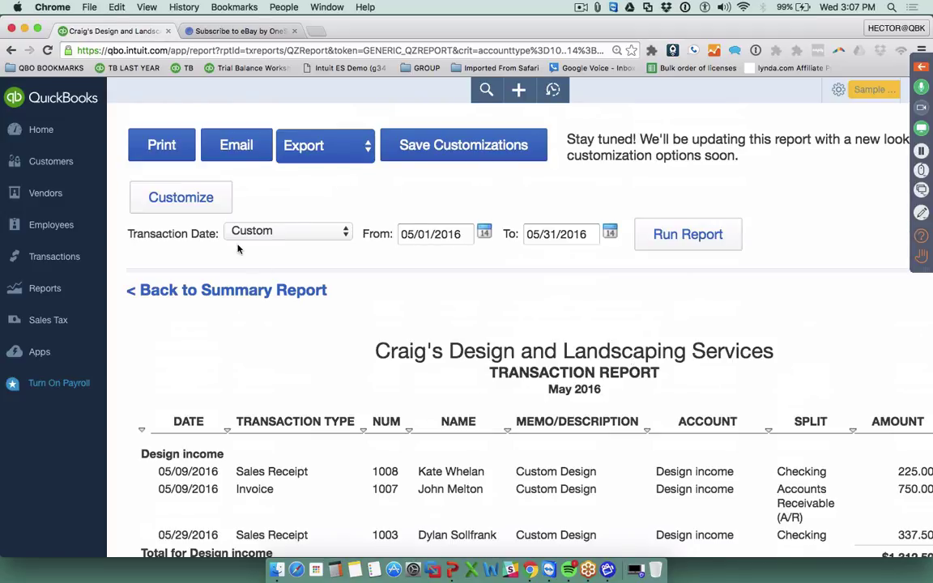
scroll(267, 259, down, 4)
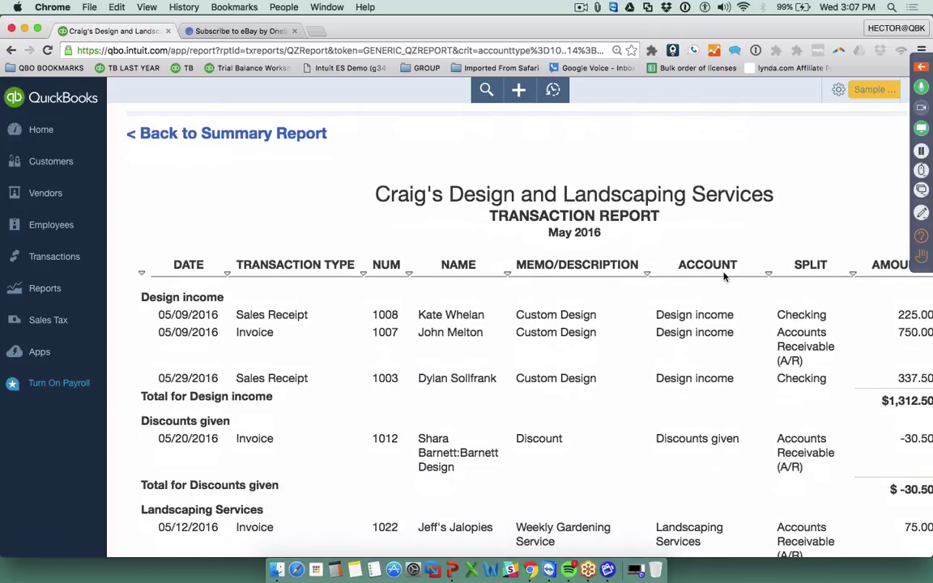
scroll(724, 276, right, 3)
scroll(724, 276, left, 3)
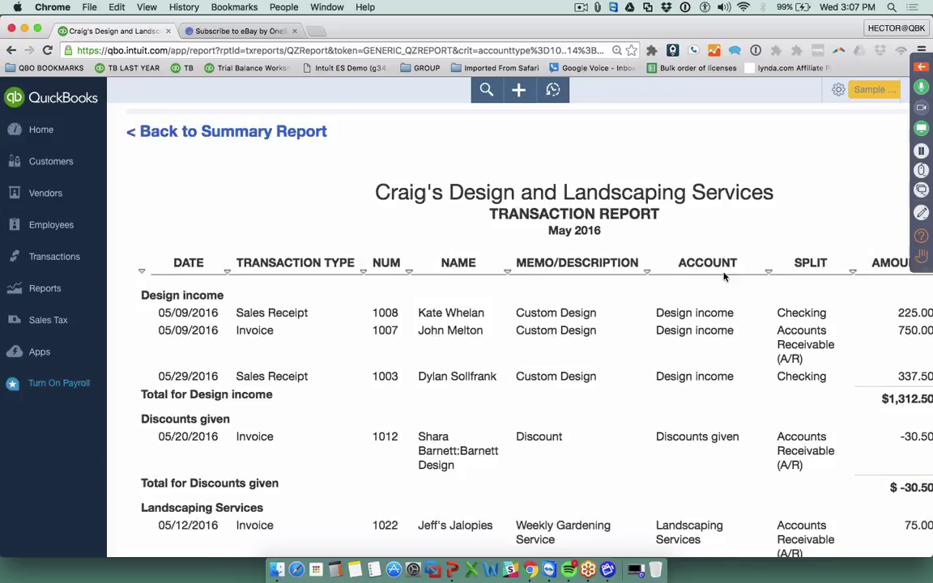
scroll(724, 276, up, 4)
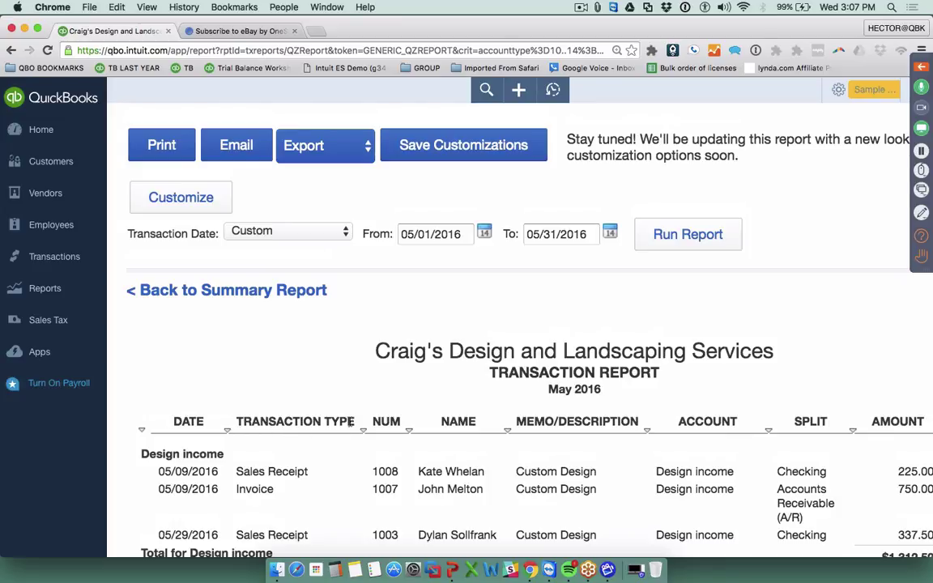
Step: Open Customize > Change Columns and remove the Transaction Type column
click(178, 203)
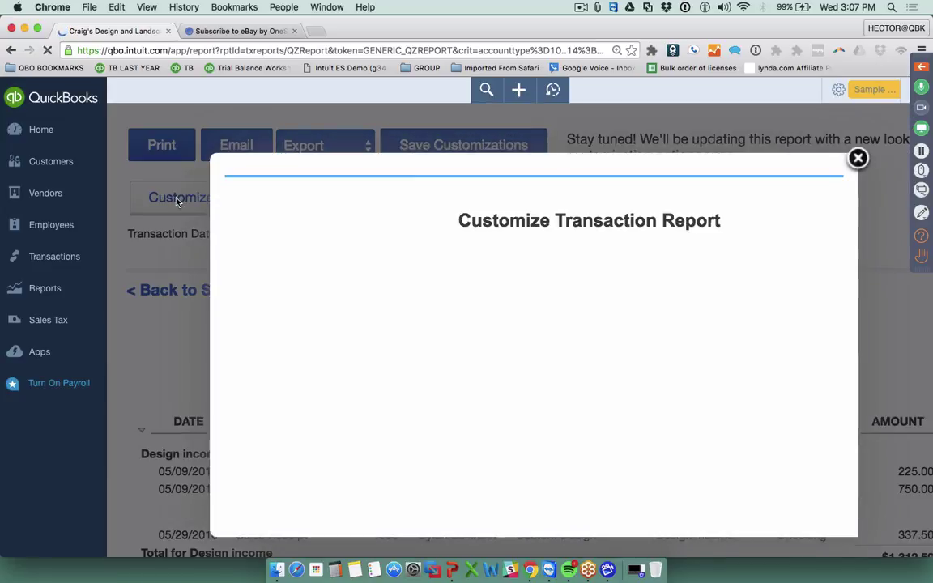
scroll(664, 393, down, 2)
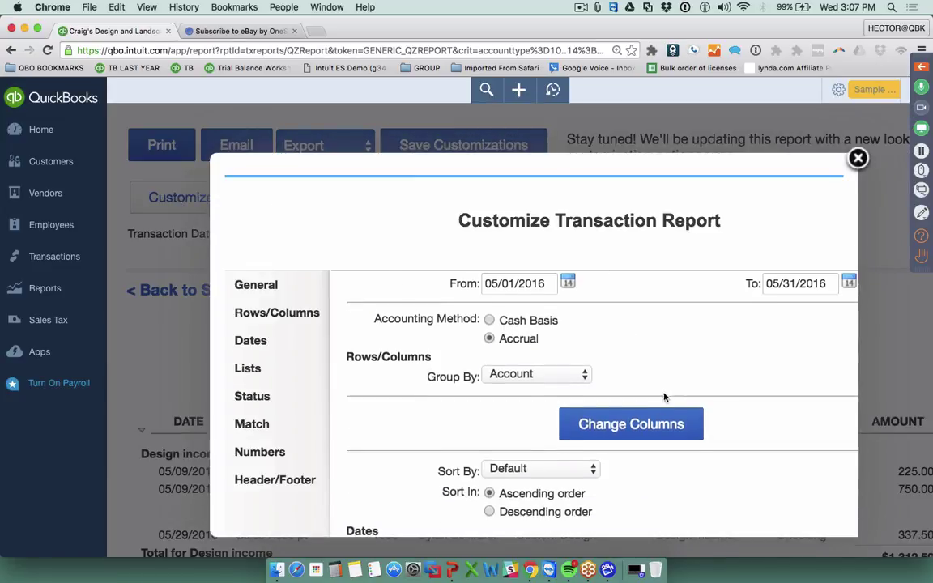
click(639, 436)
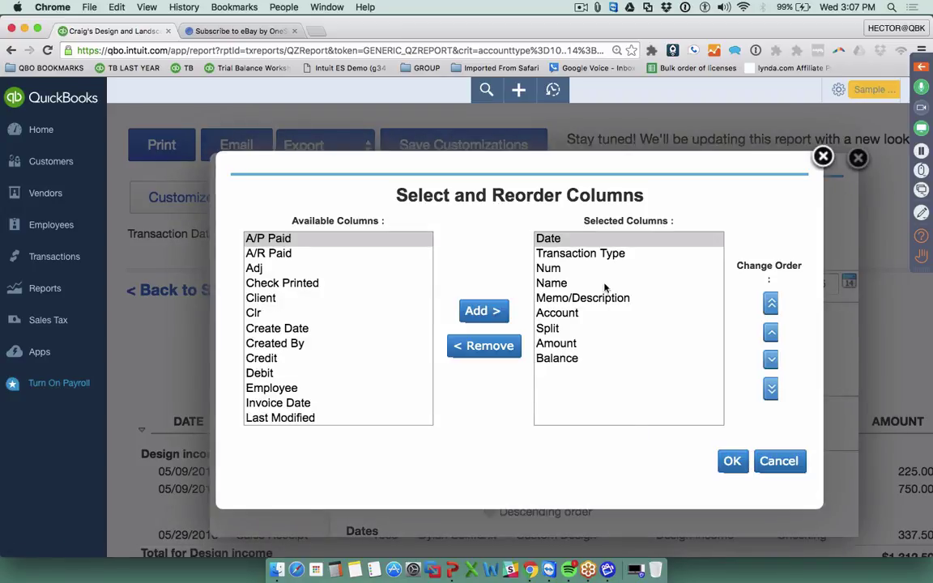
click(591, 256)
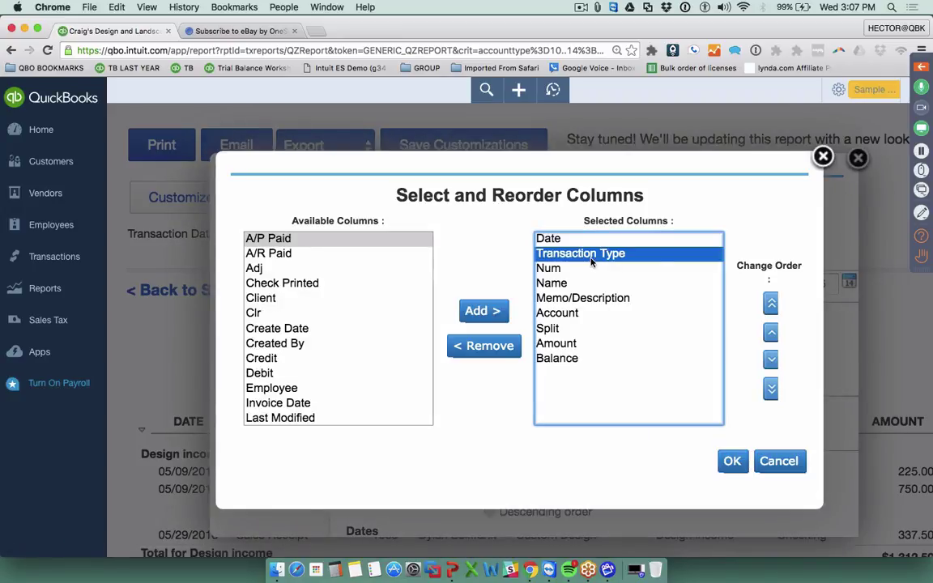
click(486, 346)
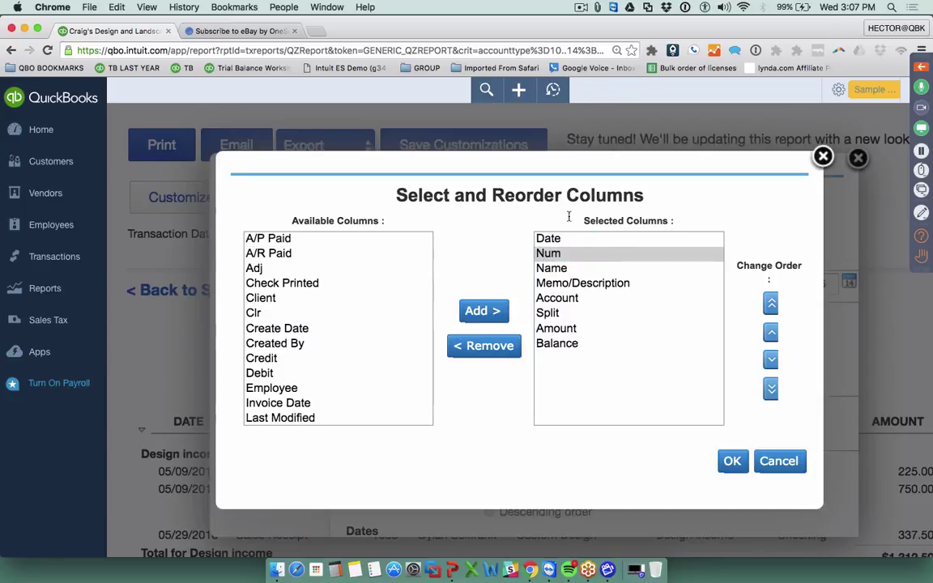
Step: Move Num to the first position and Name above Date
click(555, 256)
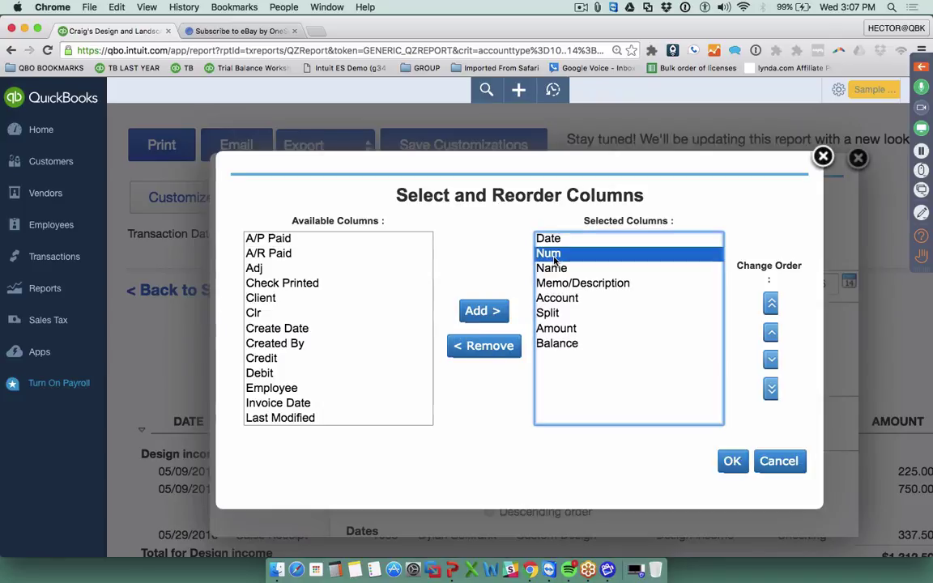
click(772, 303)
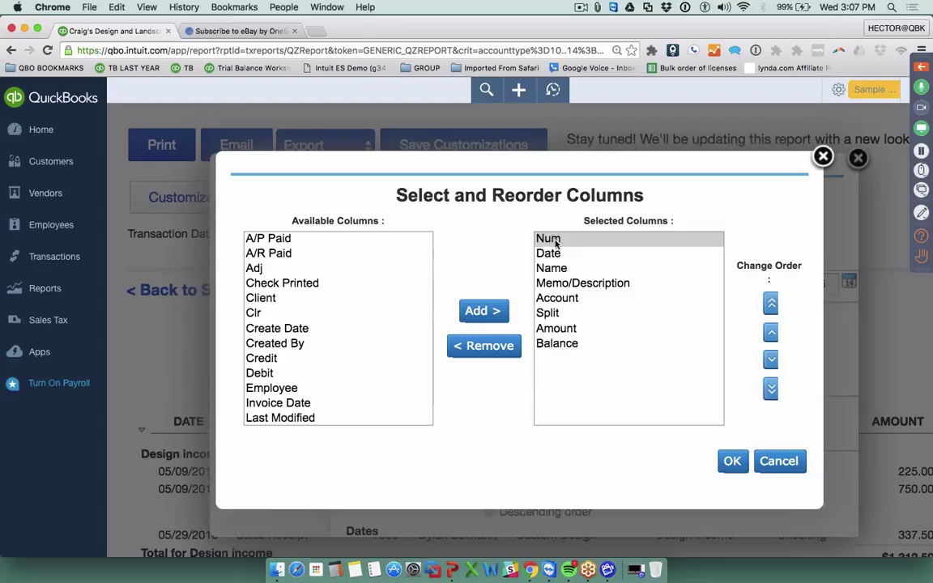
click(556, 270)
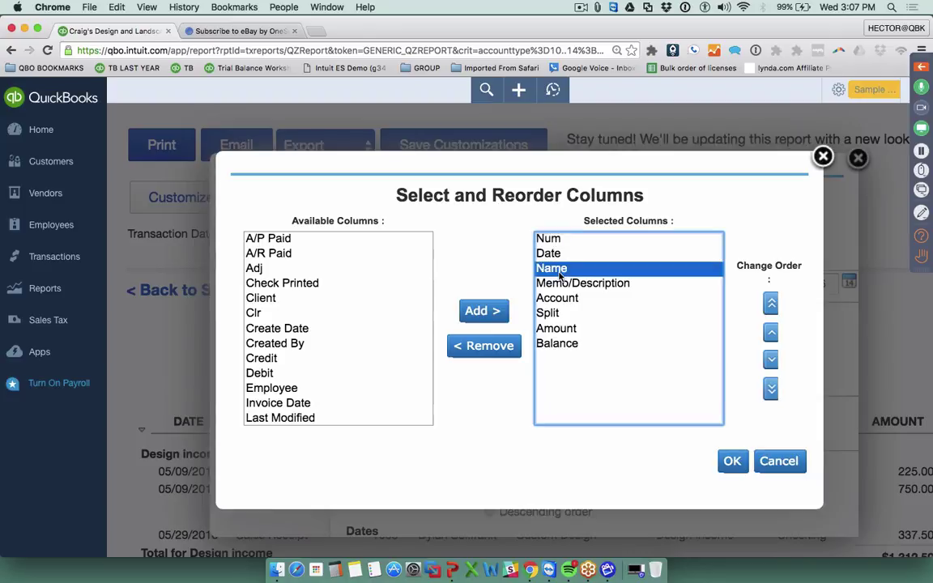
click(770, 332)
click(550, 240)
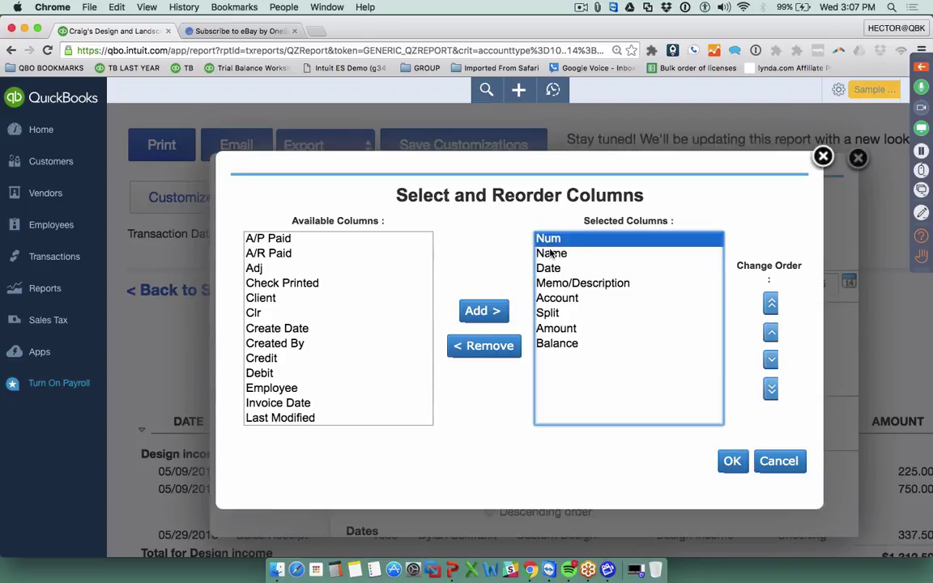
click(552, 254)
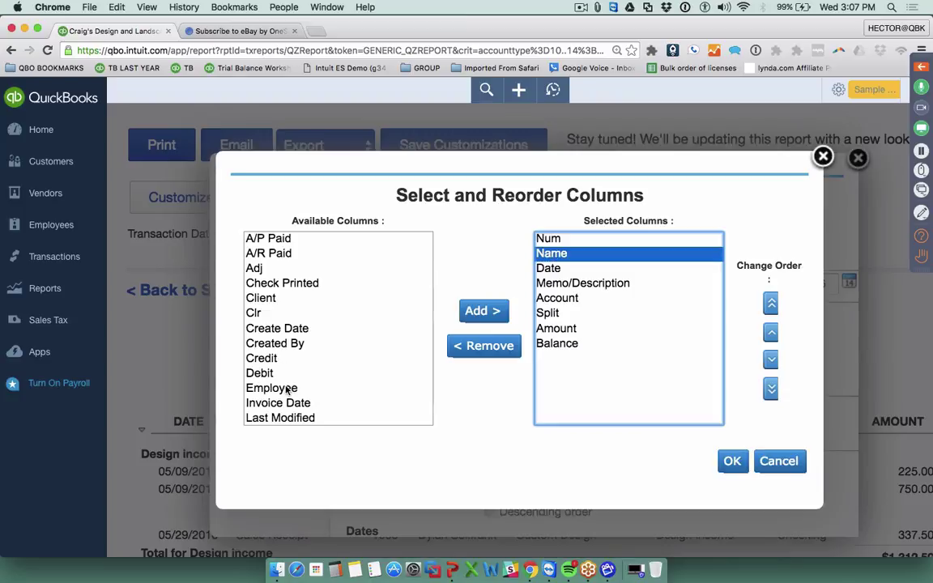
scroll(287, 391, down, 3)
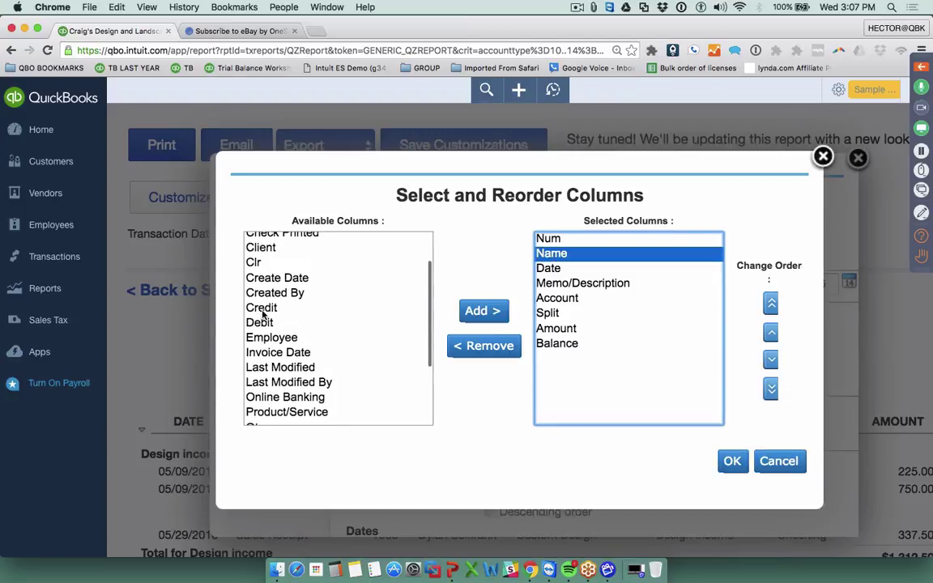
Step: Add the Credit and Debit columns to the transaction report
click(263, 312)
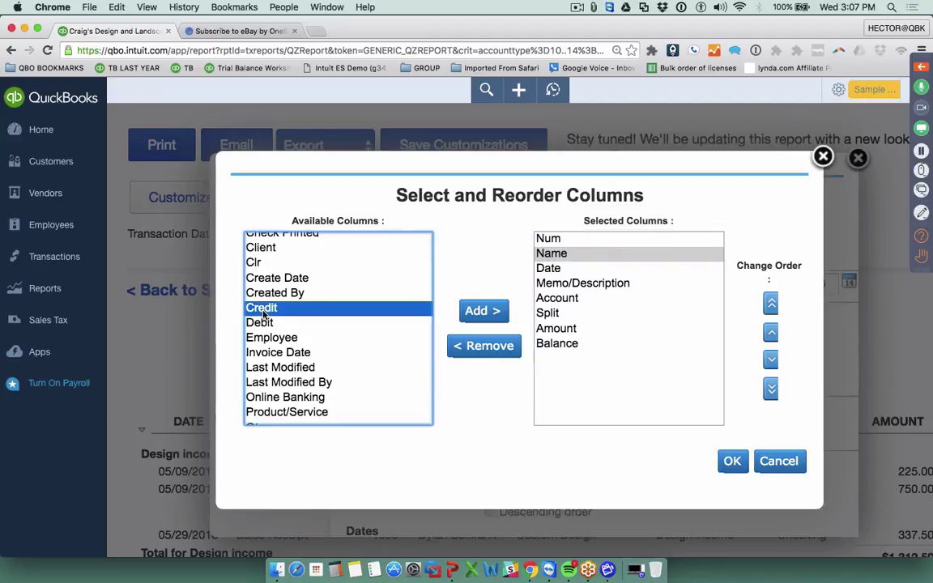
shift+click(268, 325)
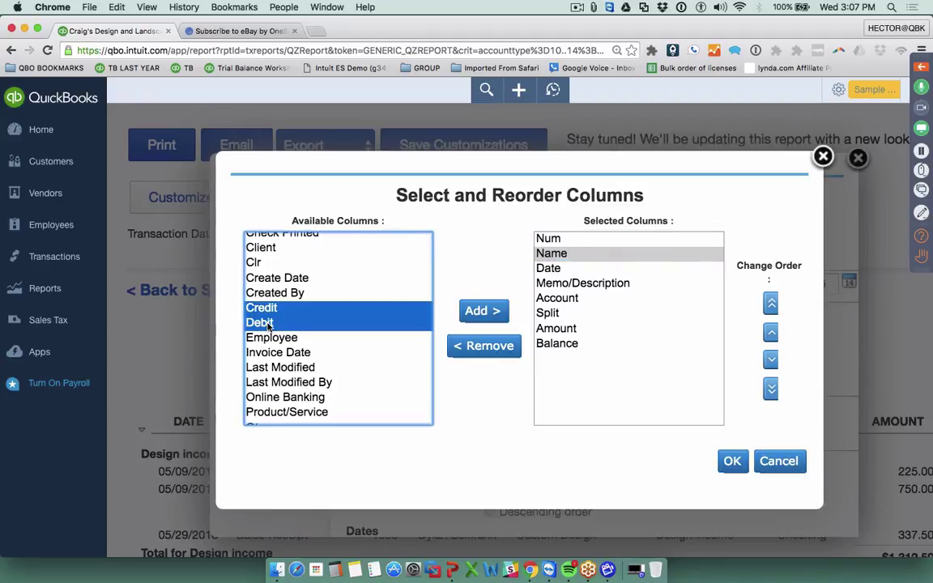
click(483, 310)
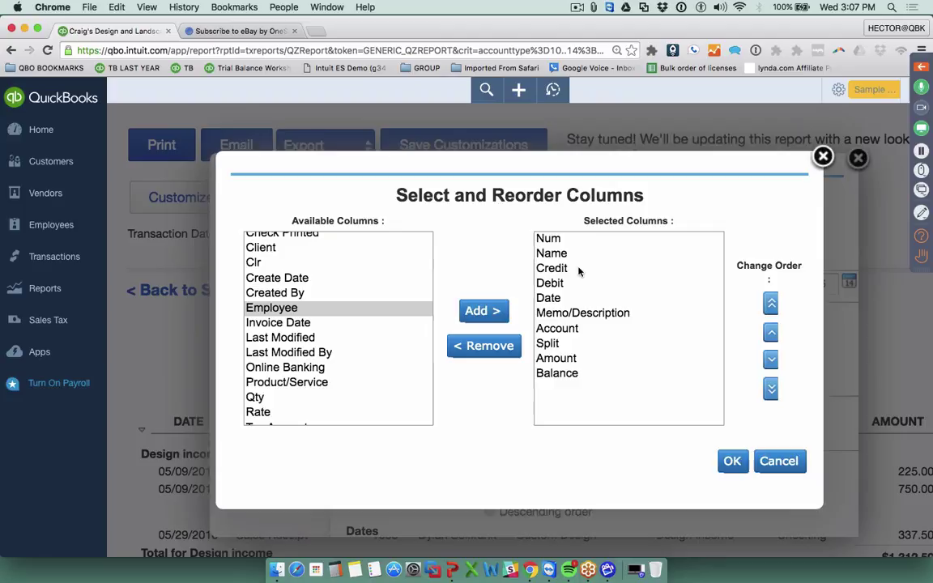
click(567, 270)
right_click(565, 282)
key(Escape)
shift+click(551, 284)
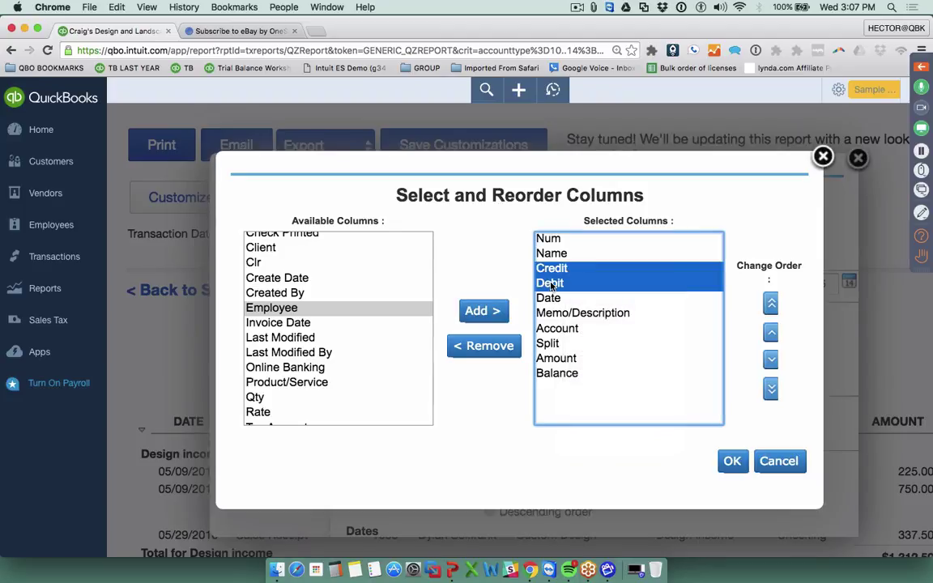
Step: Move Debit and Credit down the order so they sit after Account
click(771, 361)
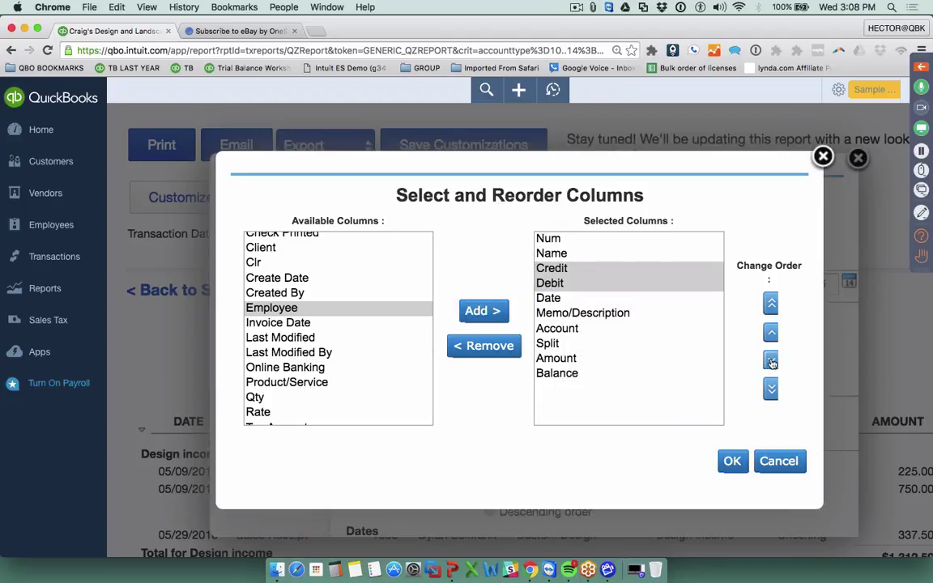
click(597, 287)
click(771, 361)
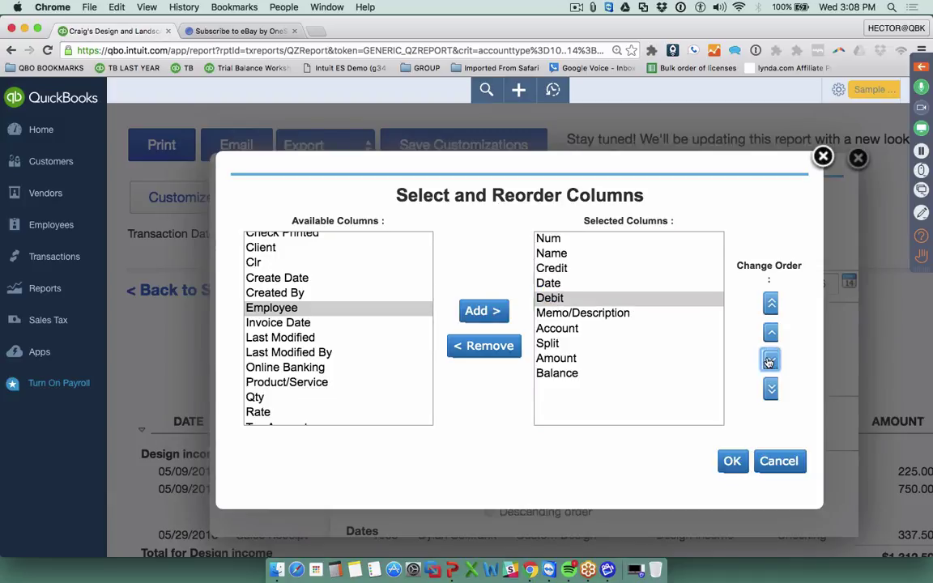
click(769, 362)
click(769, 362)
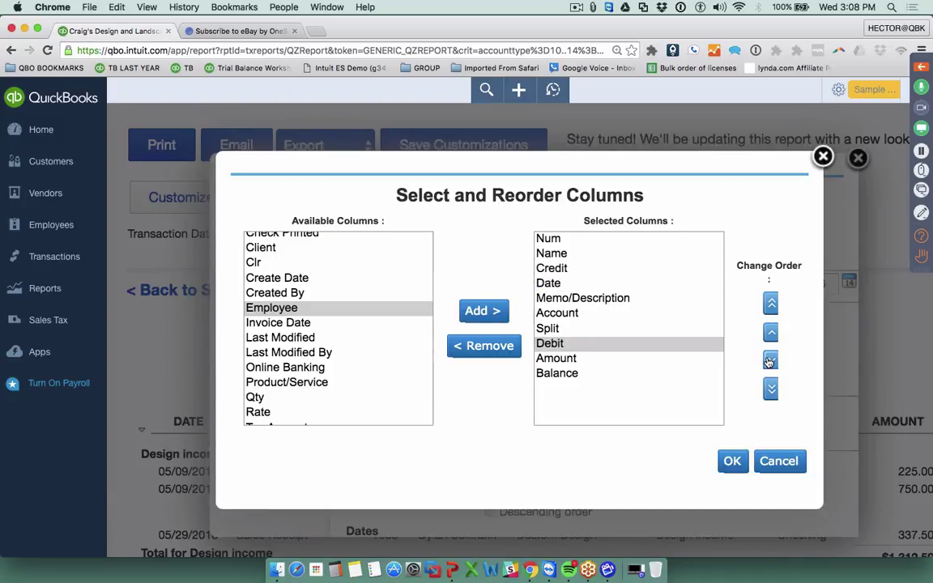
click(555, 267)
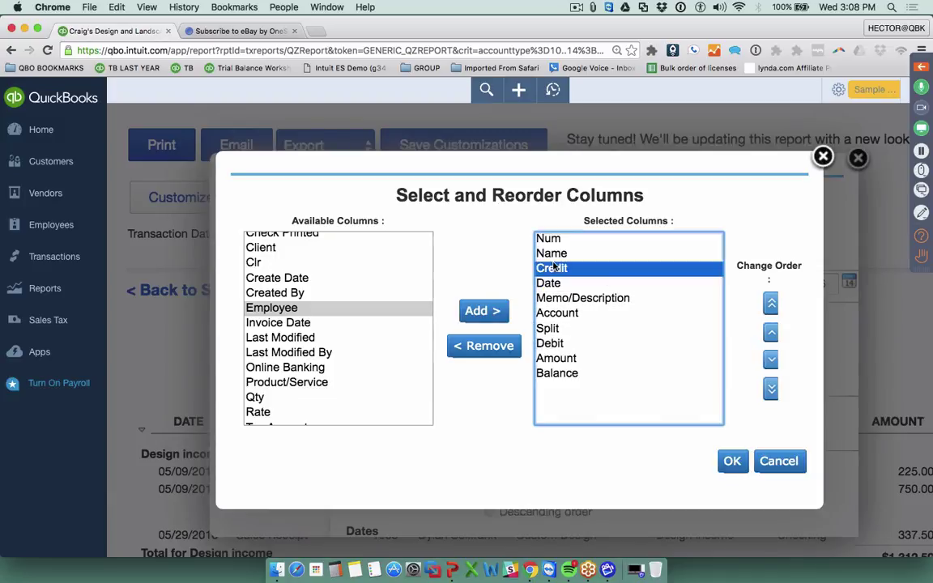
click(772, 356)
click(770, 359)
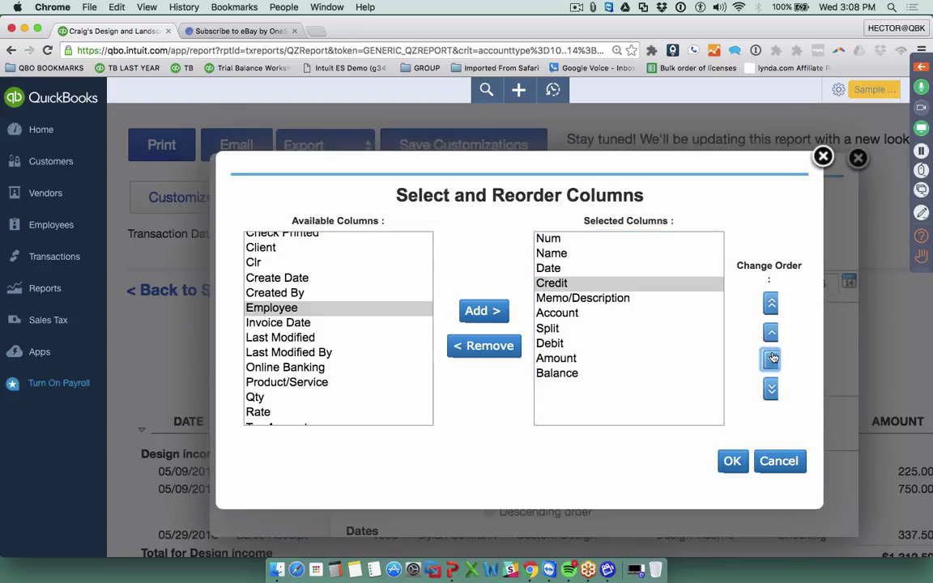
click(771, 359)
click(770, 358)
click(770, 358)
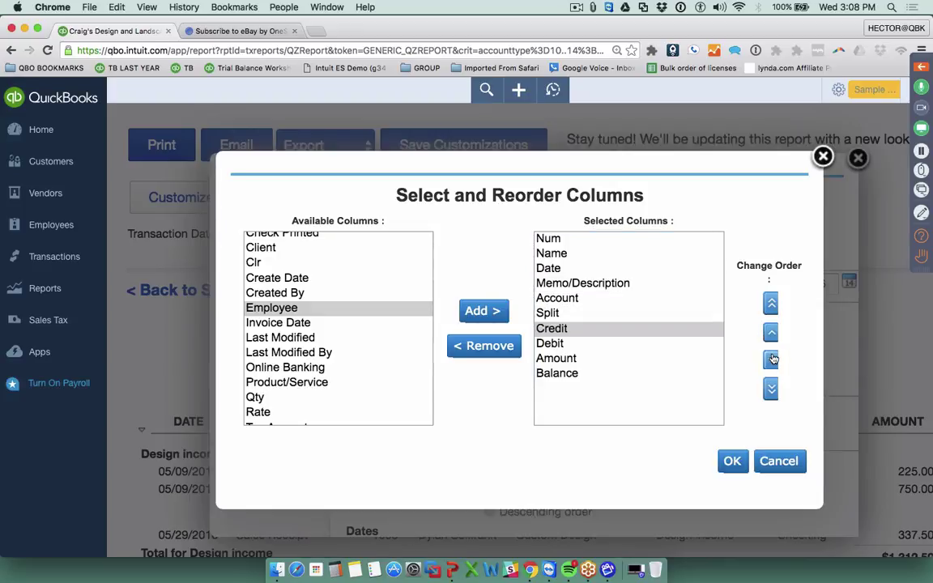
Step: Remove the Split column and confirm the new column order with OK
click(579, 316)
click(486, 347)
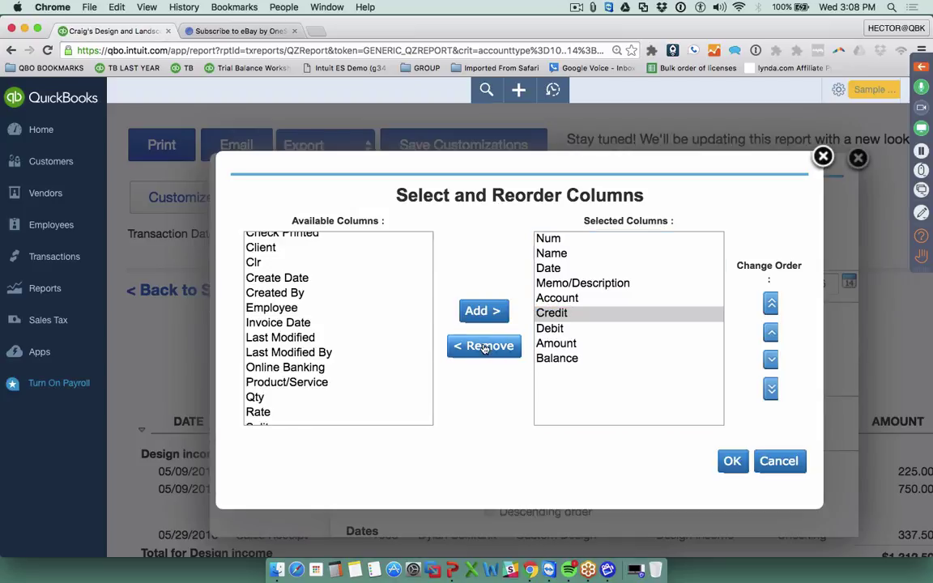
click(731, 461)
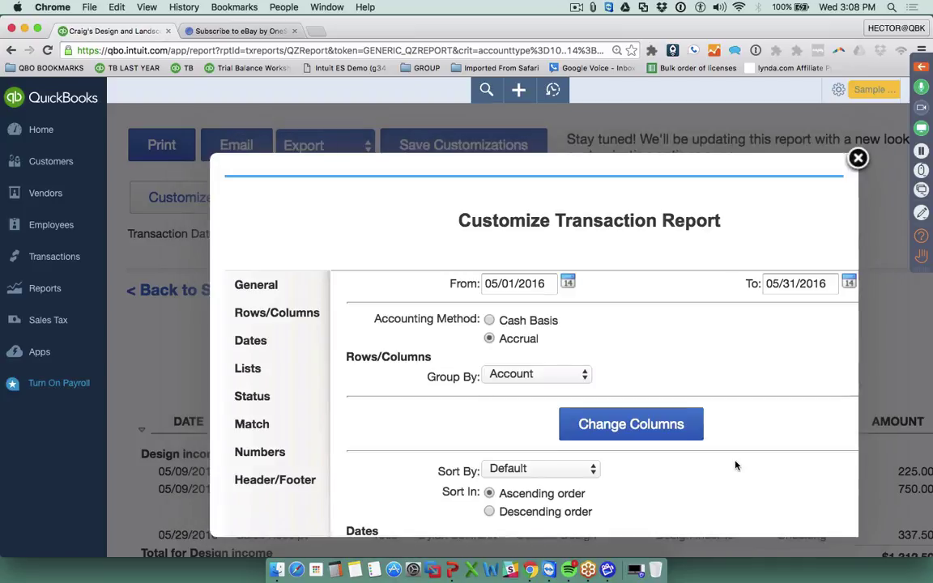
scroll(737, 414, down, 5)
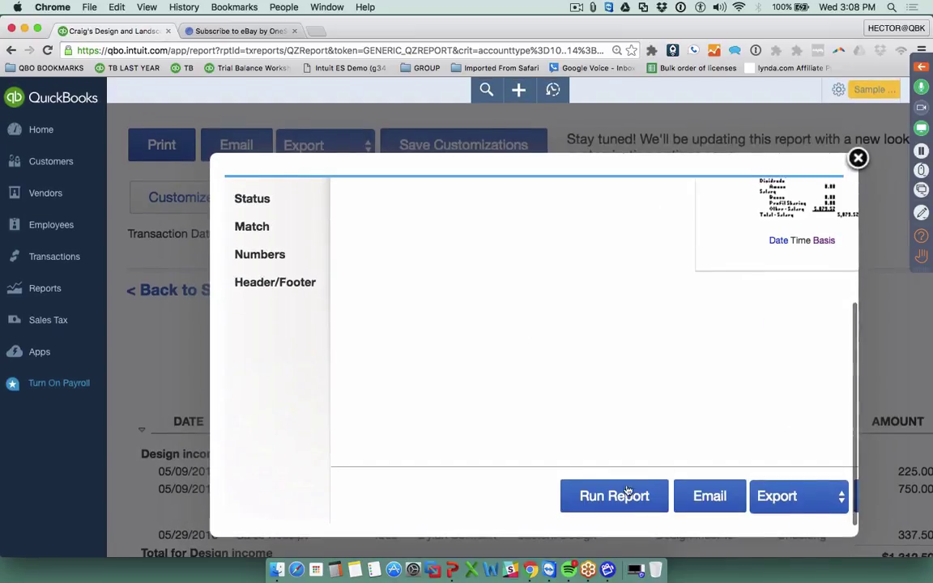
Step: Run the transaction report with its new columns and review the layout
click(619, 497)
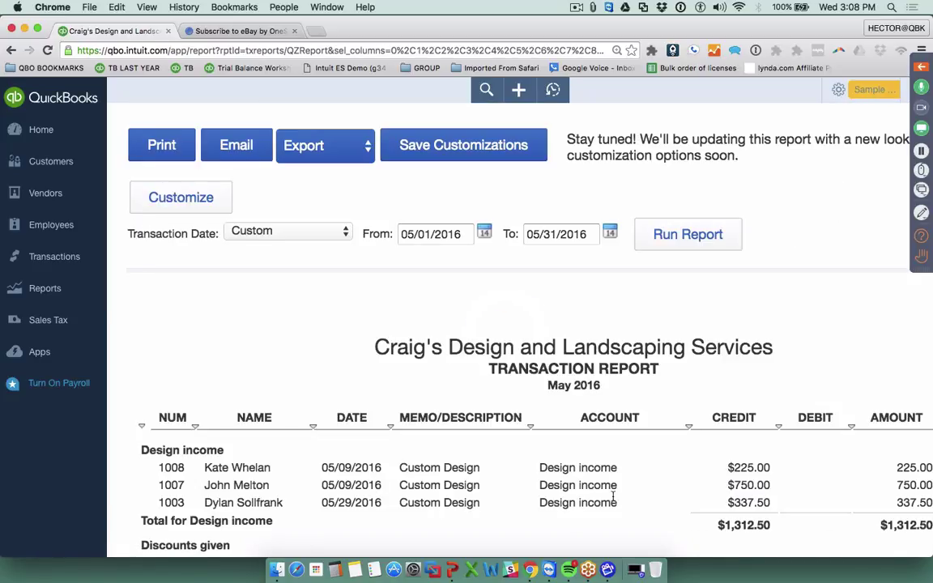
scroll(461, 400, down, 3)
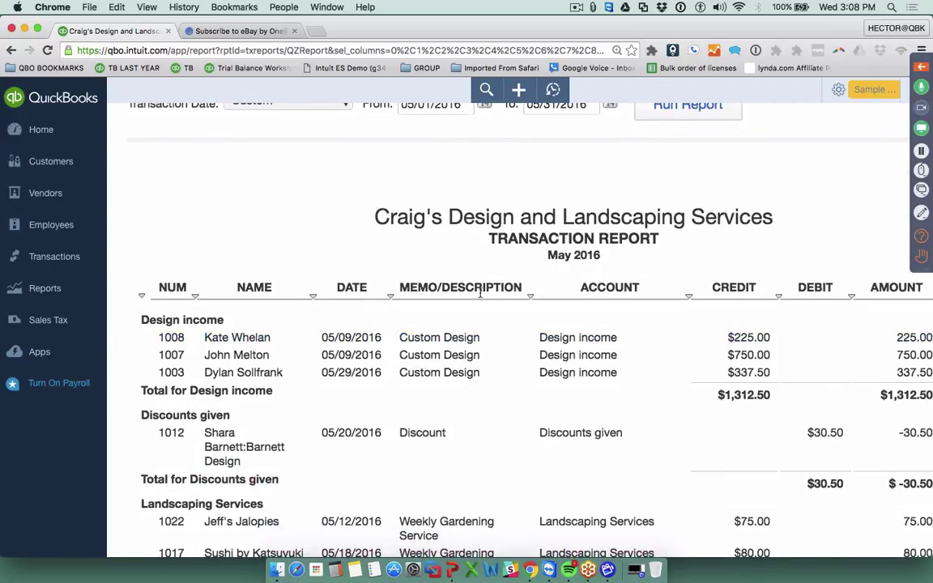
scroll(480, 295, right, 3)
scroll(480, 296, left, 3)
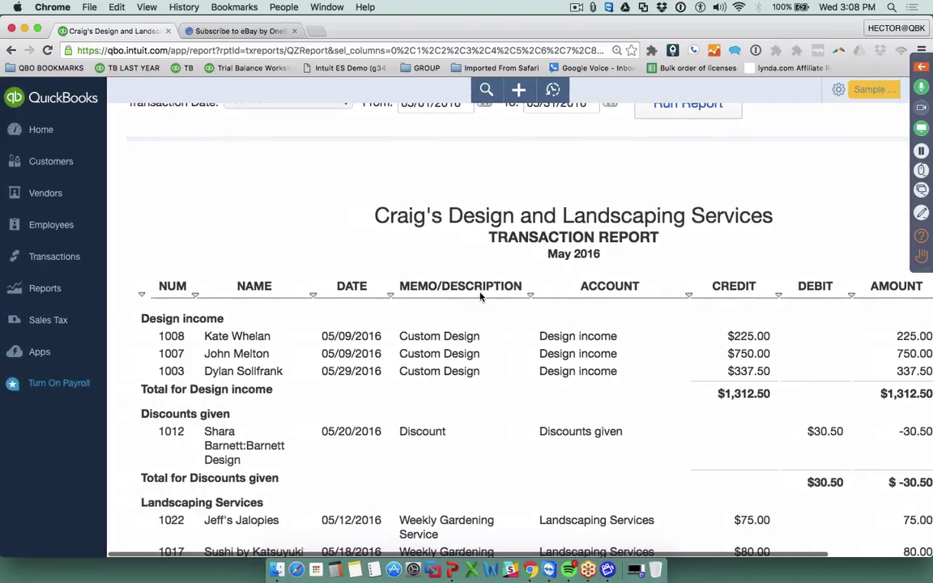
Step: Go to the Reports page and scroll to the Business Overview list
scroll(479, 297, up, 3)
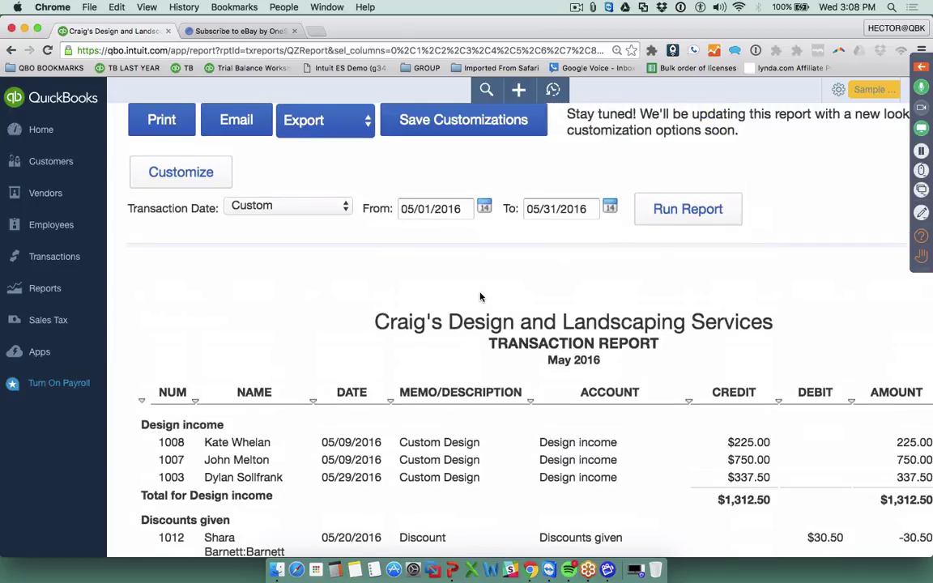
click(47, 288)
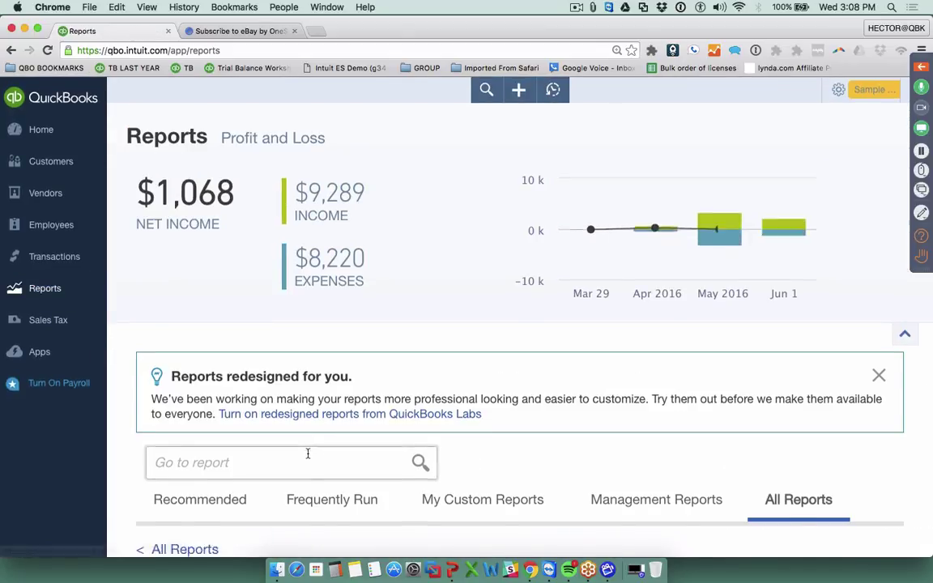
scroll(308, 454, down, 5)
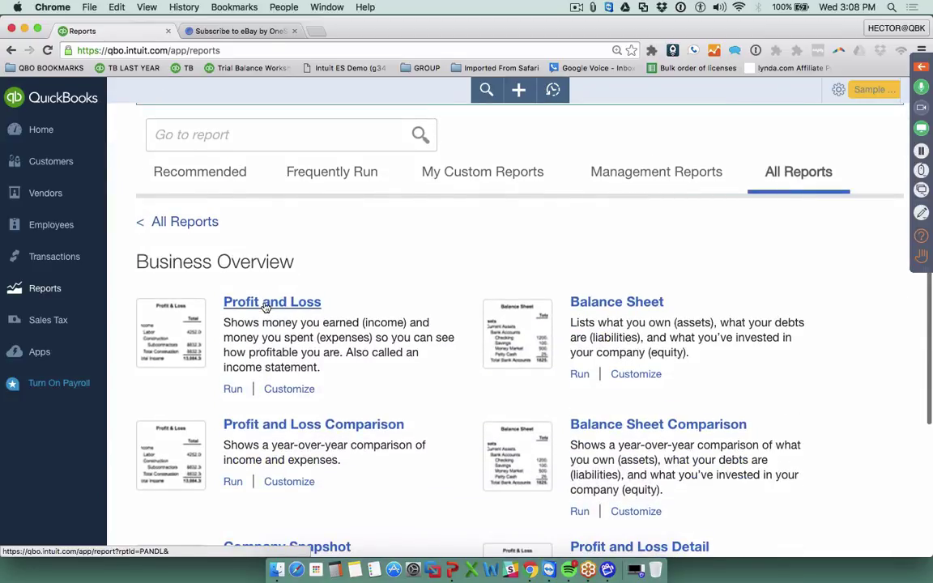
Step: Open the Profit and Loss report and check its Accrual Basis label
click(266, 304)
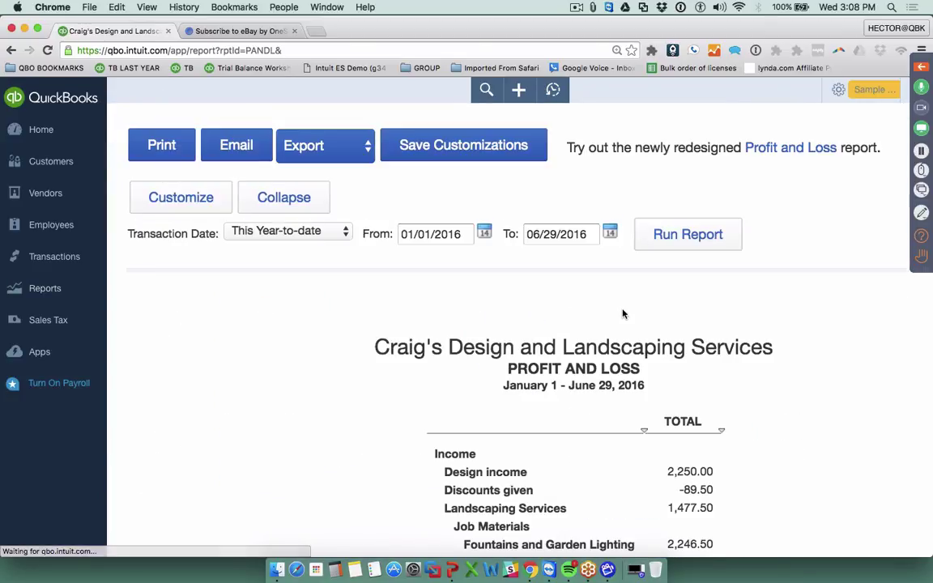
scroll(623, 313, right, 3)
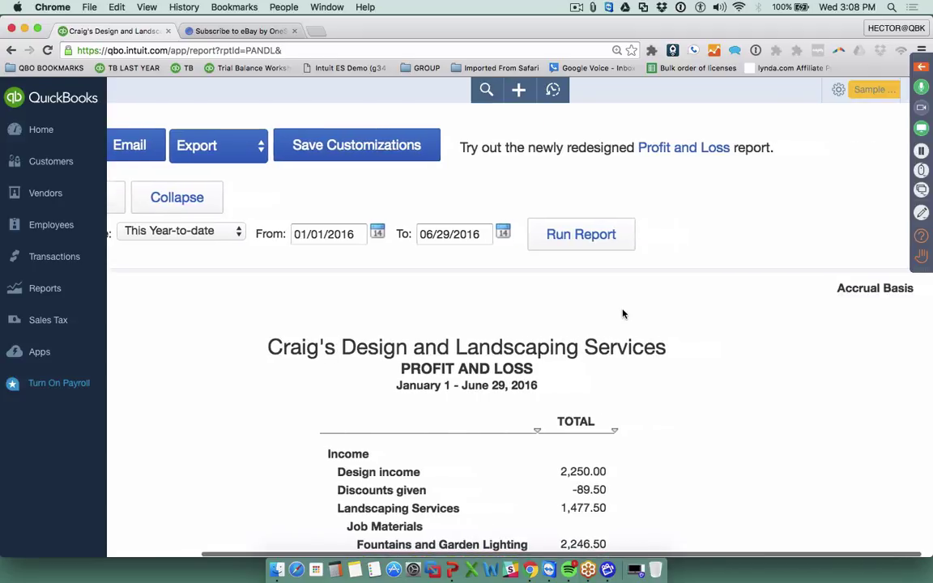
drag(838, 288, 913, 293)
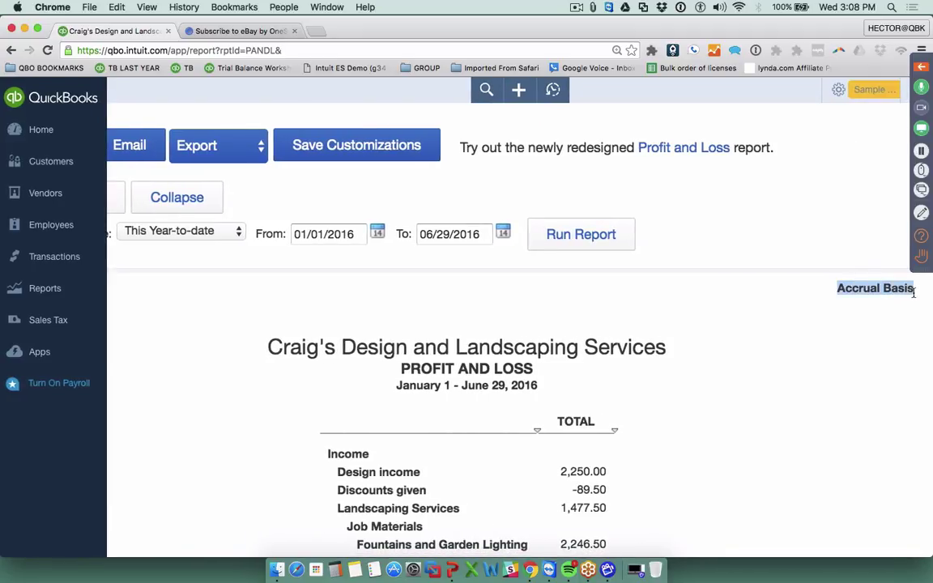
scroll(697, 353, left, 3)
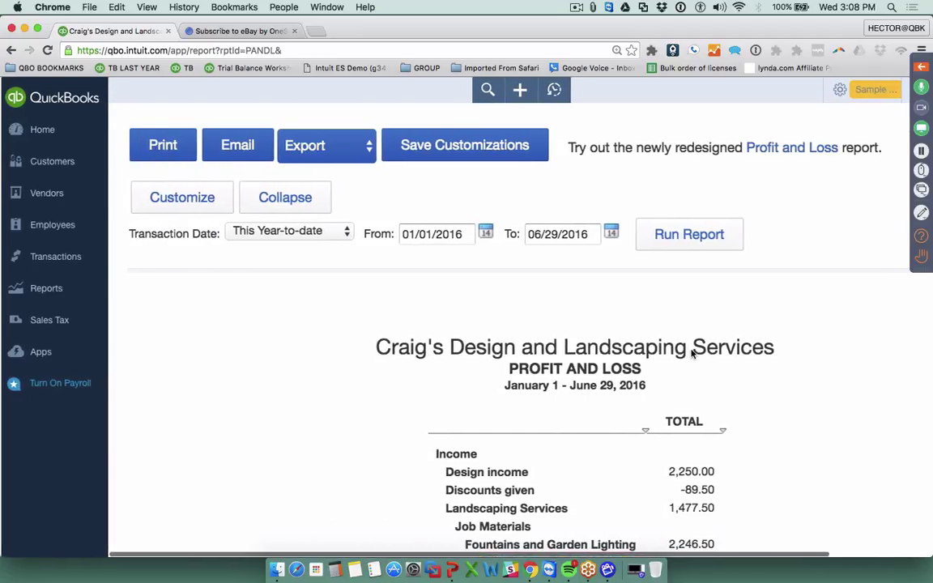
Step: Customize the report to Cash Basis, keeping sub-items expanded, and rerun it
click(180, 203)
scroll(431, 292, down, 3)
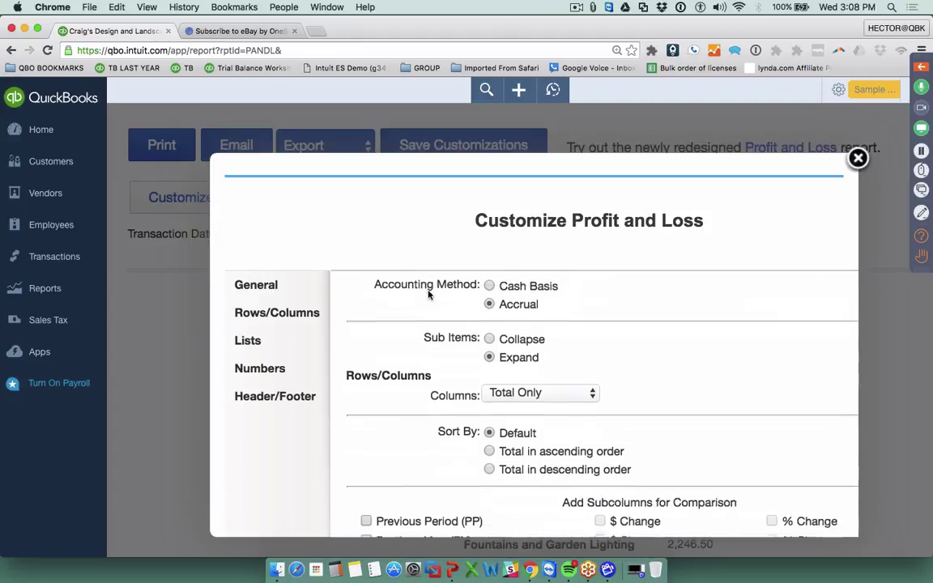
scroll(504, 319, up, 2)
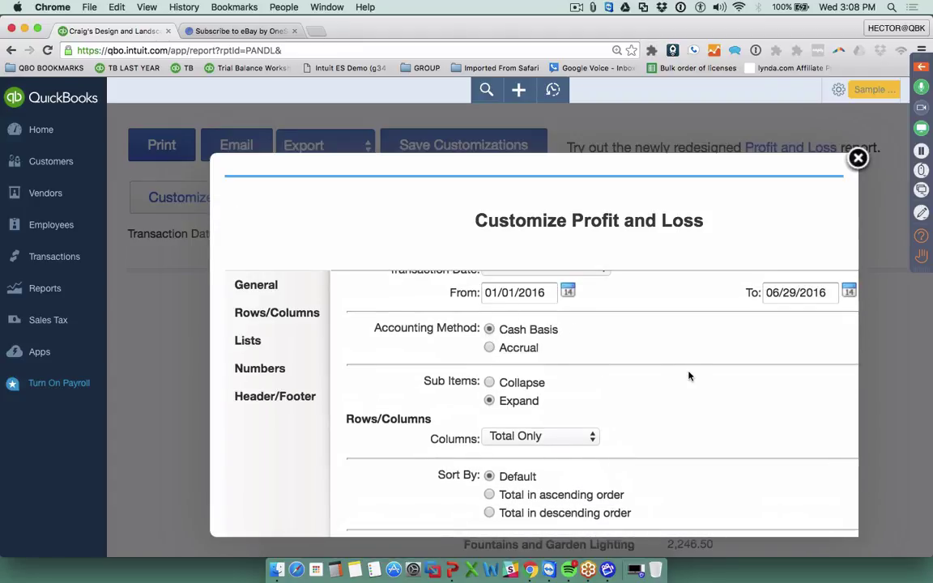
scroll(689, 376, down, 2)
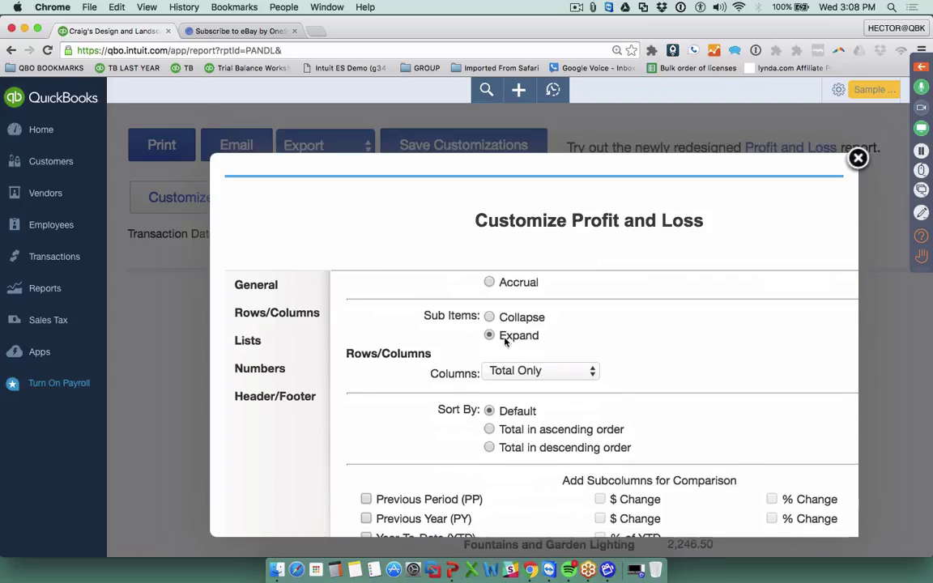
click(489, 318)
click(490, 335)
scroll(658, 354, down, 5)
scroll(657, 354, down, 10)
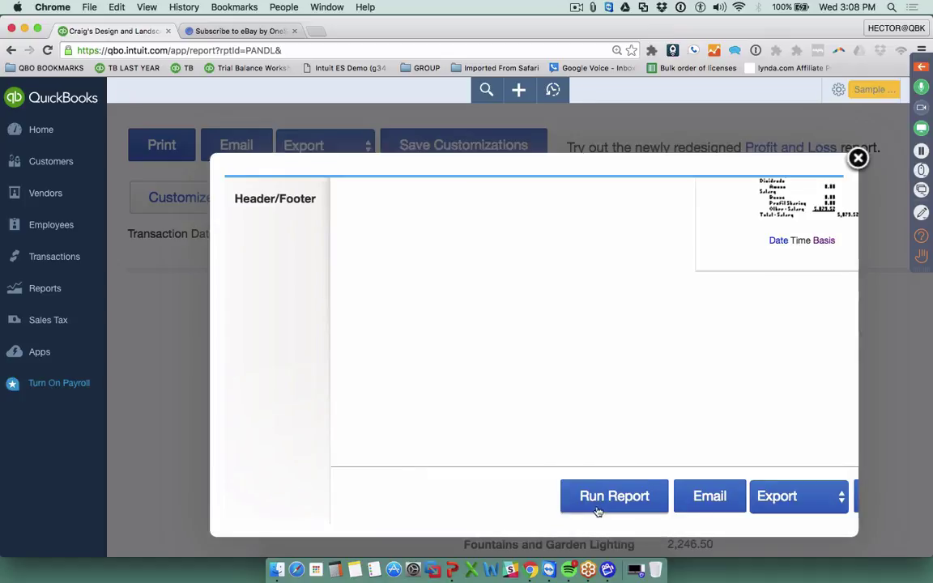
click(596, 505)
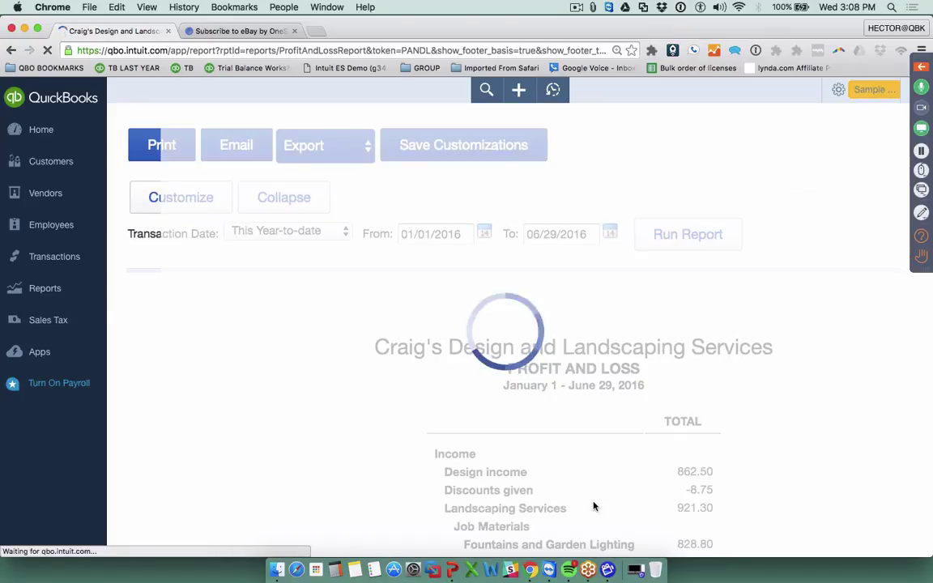
scroll(572, 416, down, 3)
scroll(573, 417, up, 3)
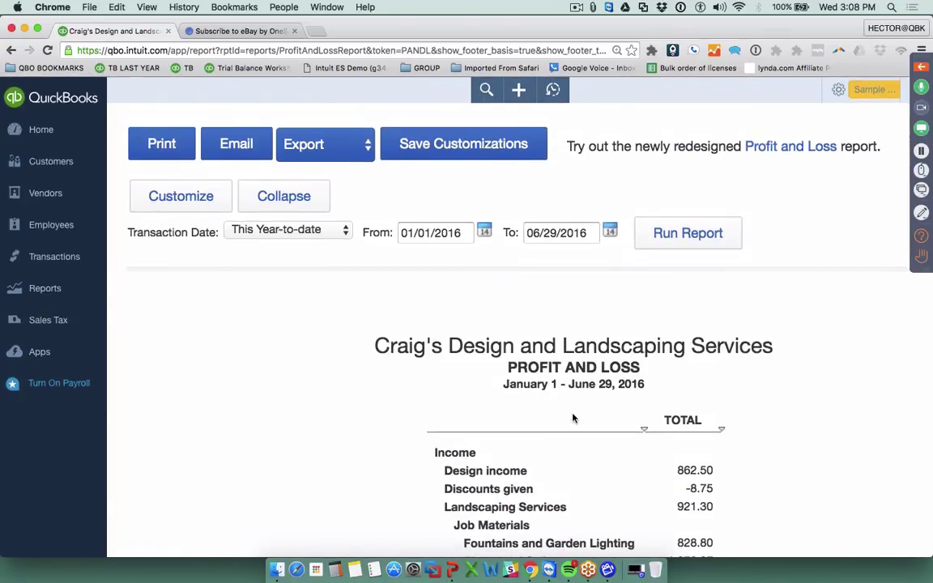
drag(108, 104, 186, 157)
Step: Bring up Chrome's print settings for the cash-basis Profit and Loss report
click(149, 142)
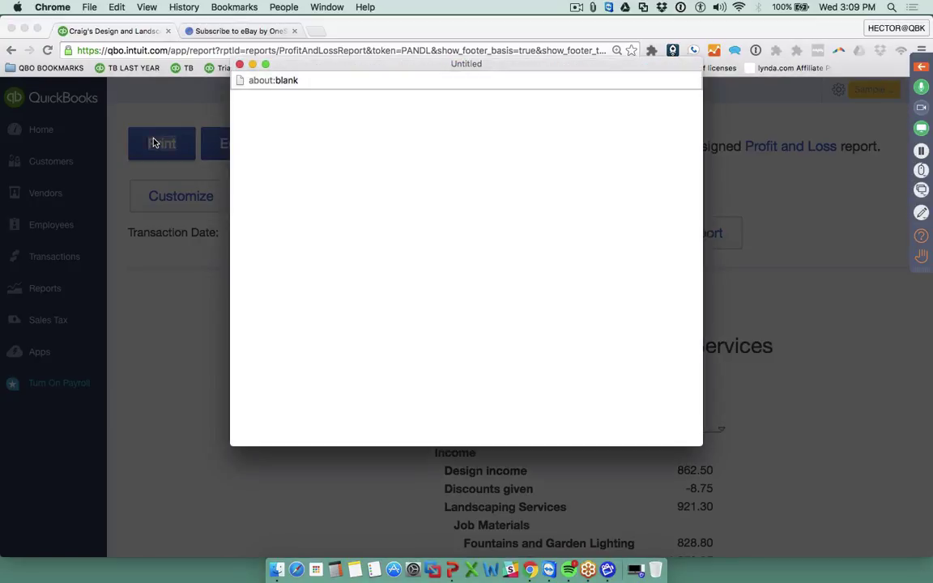
click(285, 132)
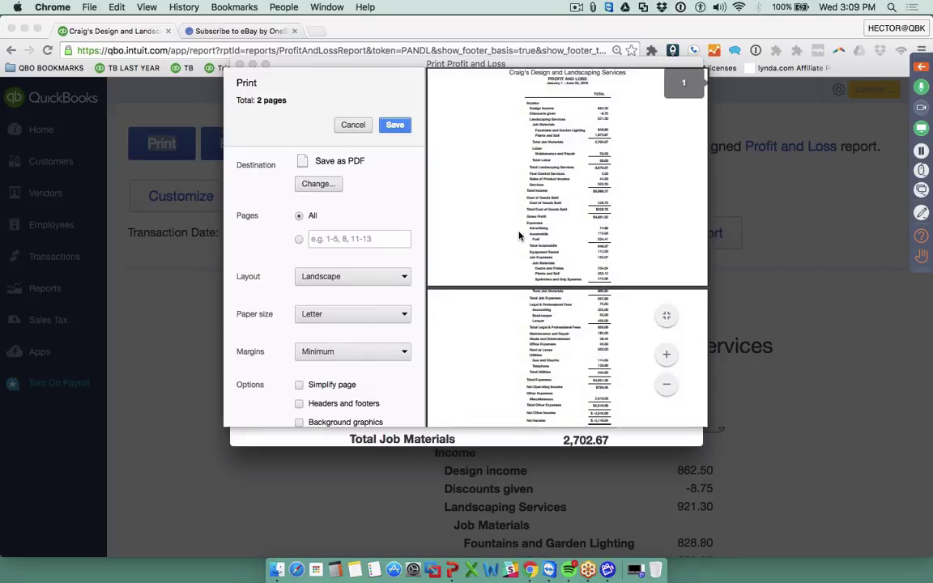
scroll(519, 235, down, 5)
scroll(519, 235, up, 5)
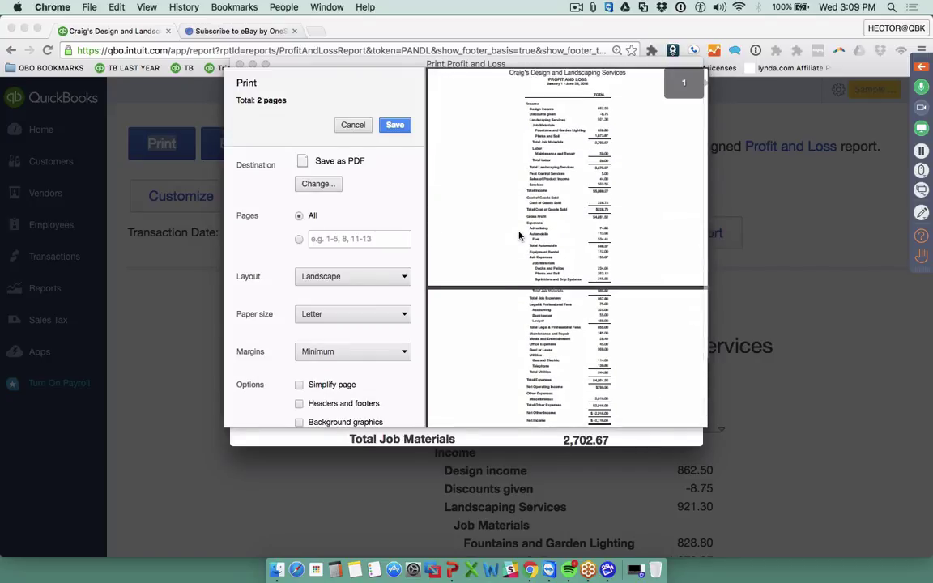
scroll(519, 235, down, 3)
scroll(519, 235, up, 4)
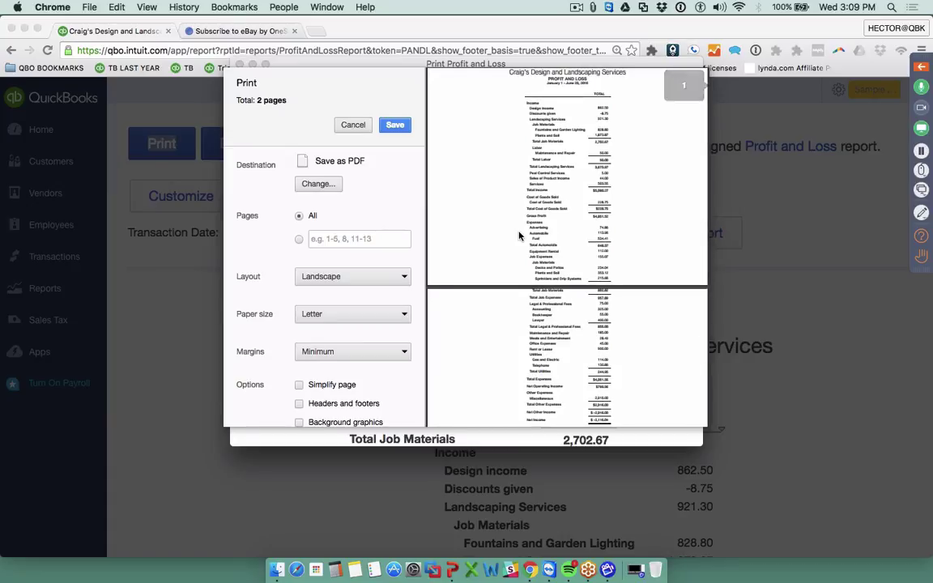
scroll(519, 234, down, 2)
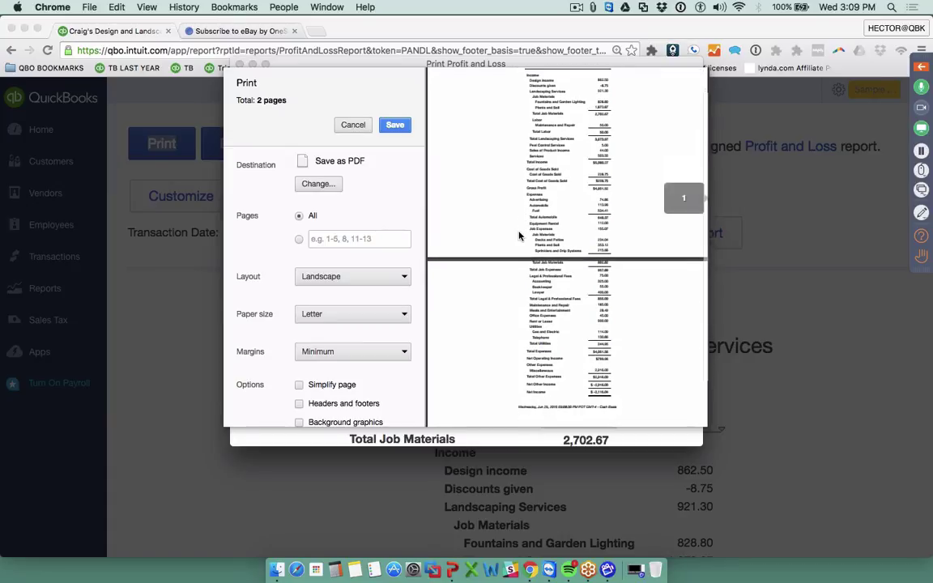
scroll(312, 367, down, 1)
scroll(312, 367, down, 2)
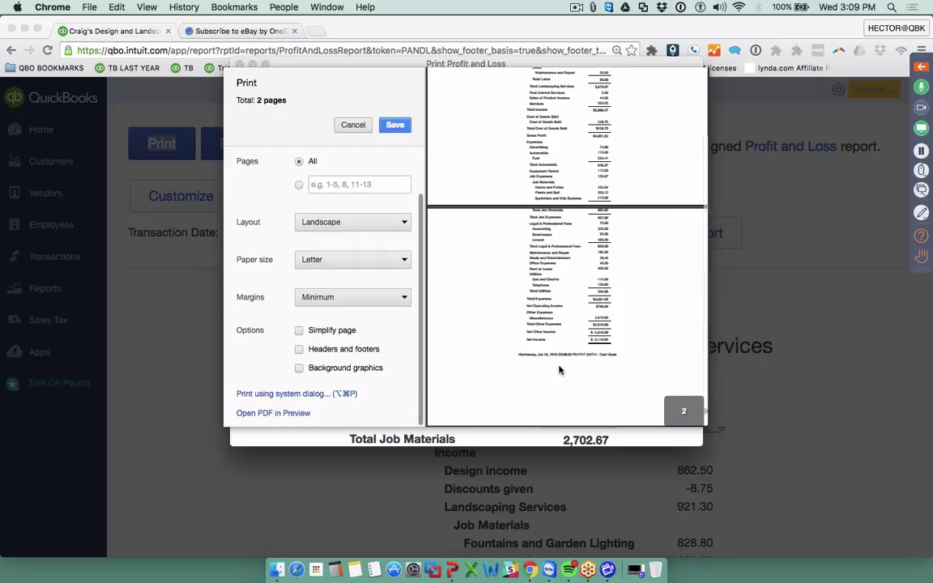
Step: Set print margins to Default with headers and footers turned on
click(299, 349)
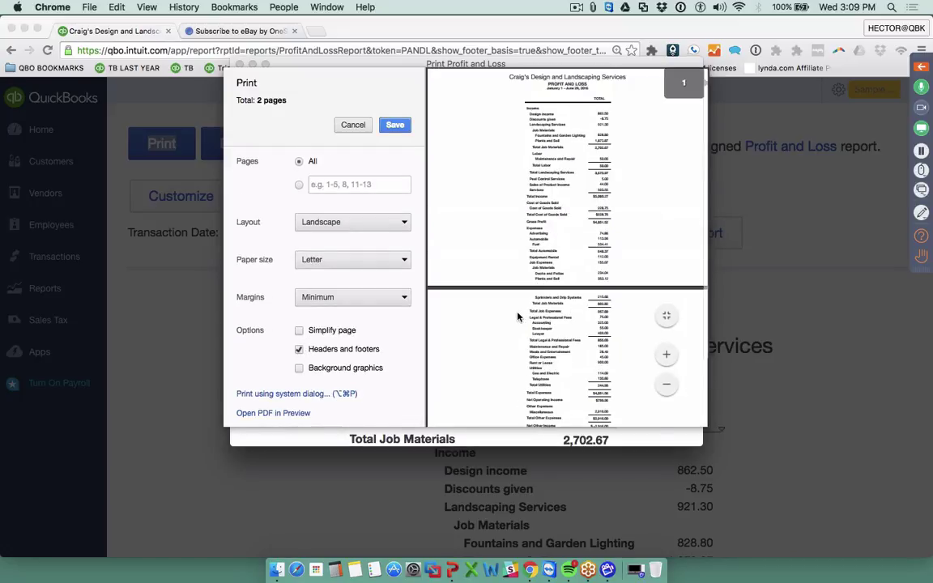
scroll(518, 318, down, 3)
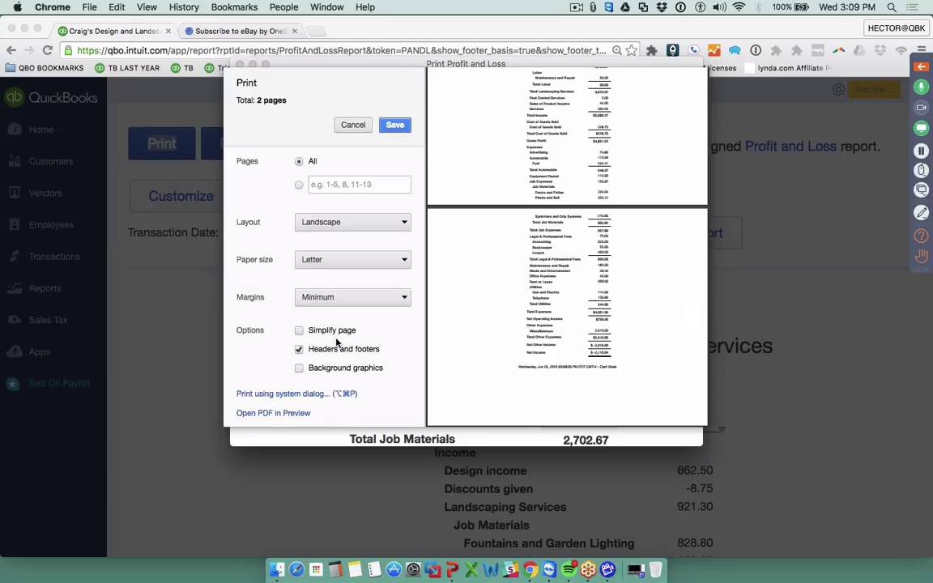
click(299, 349)
click(360, 297)
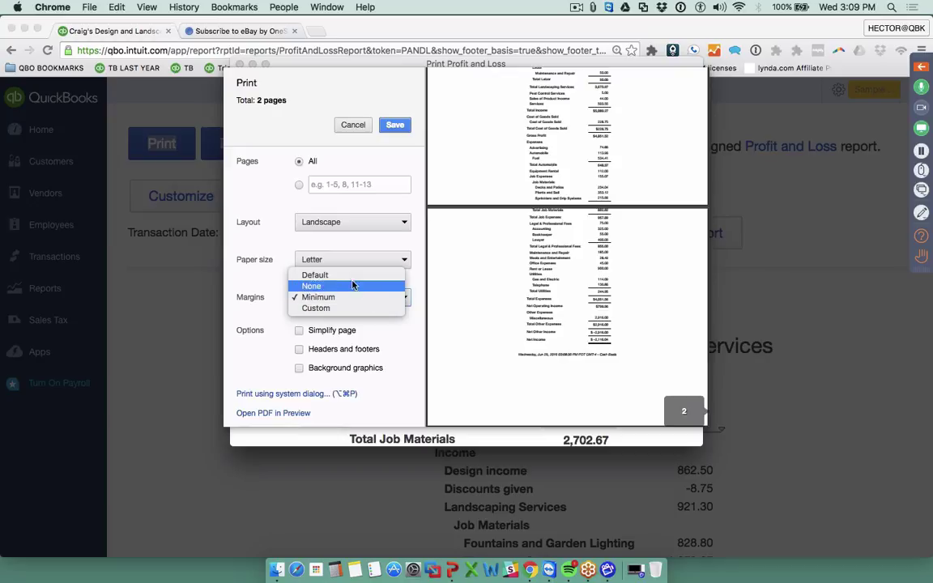
click(343, 277)
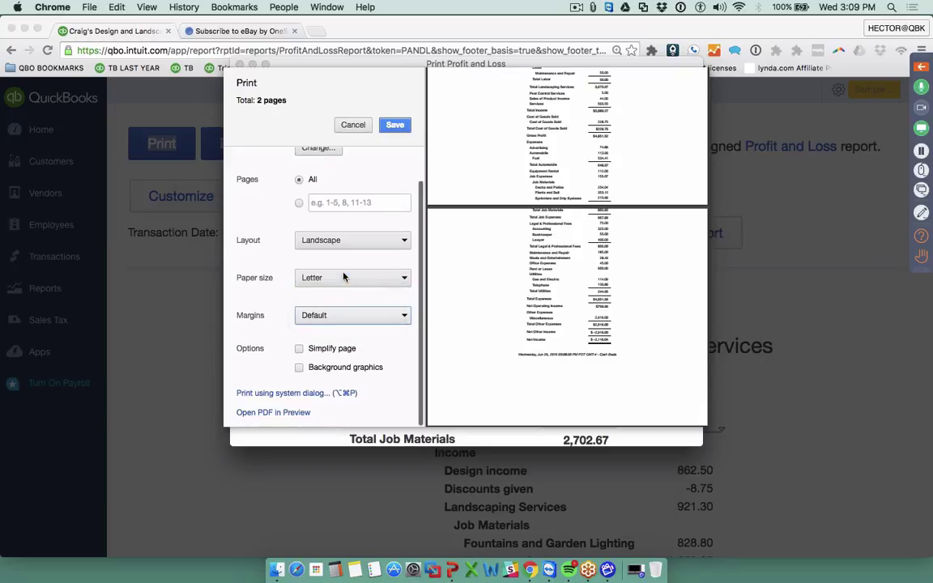
click(299, 369)
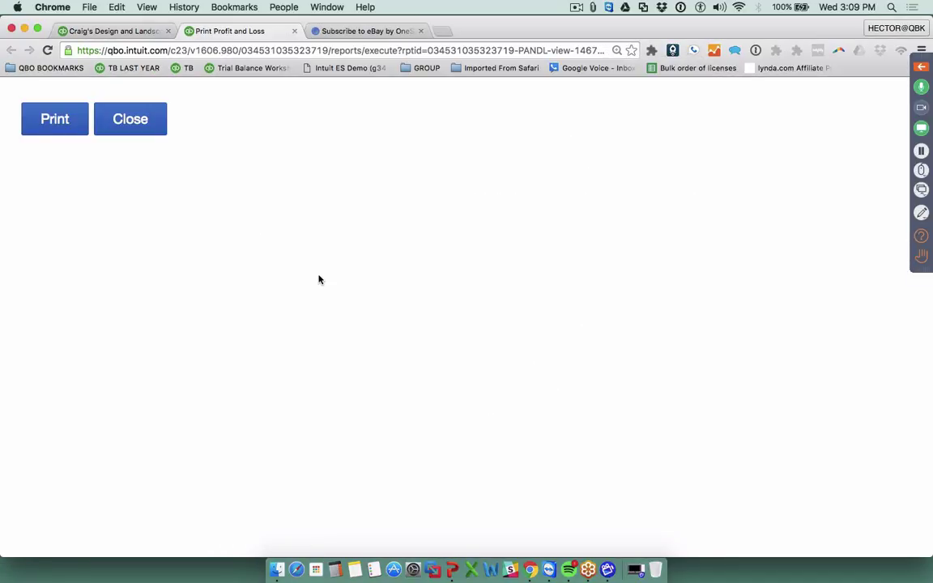
Step: Close the Print Profit and Loss tab and go back to the Profit and Loss report
click(130, 120)
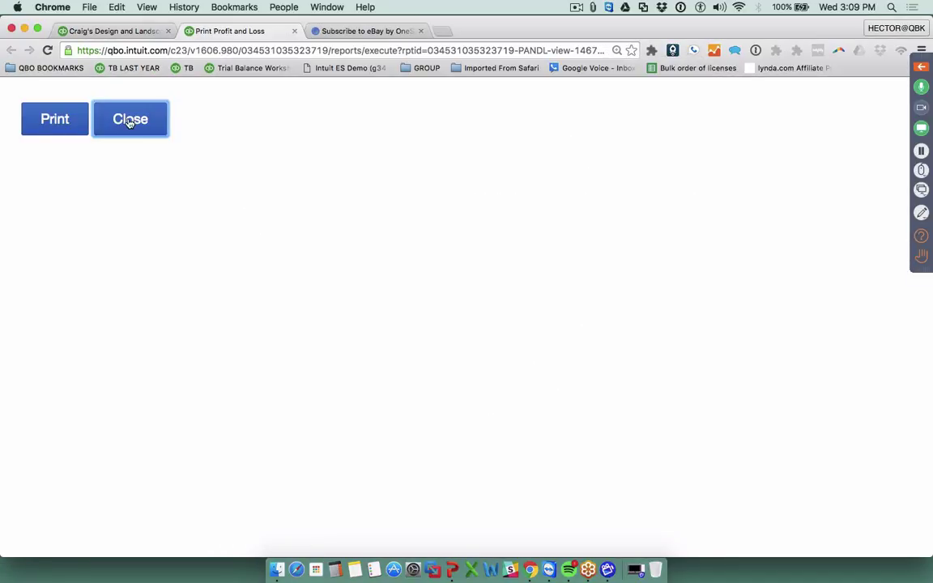
click(294, 31)
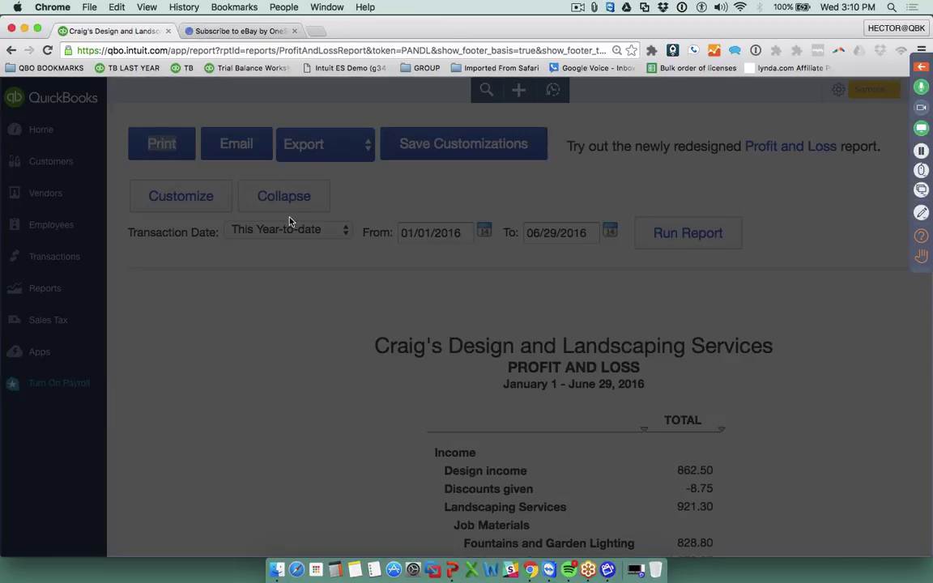
click(11, 50)
Step: Bring the PowerPoint webinar deck to the front via Mission Control
key(ctrl+Up)
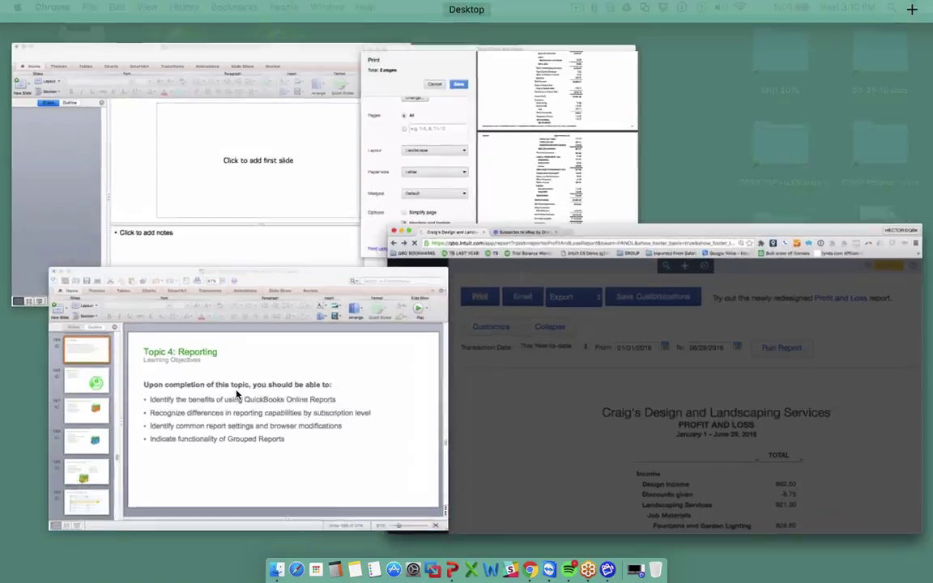
click(237, 394)
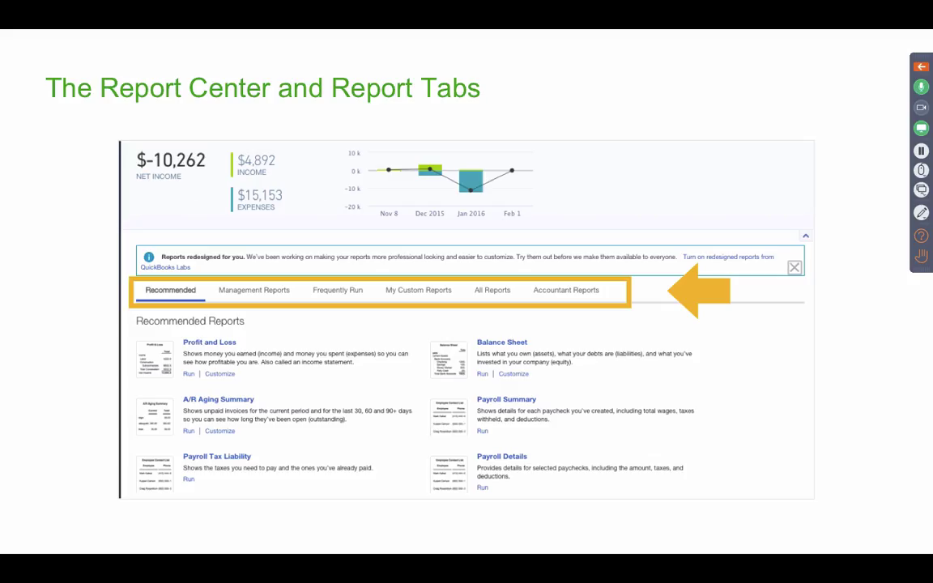
key(Right)
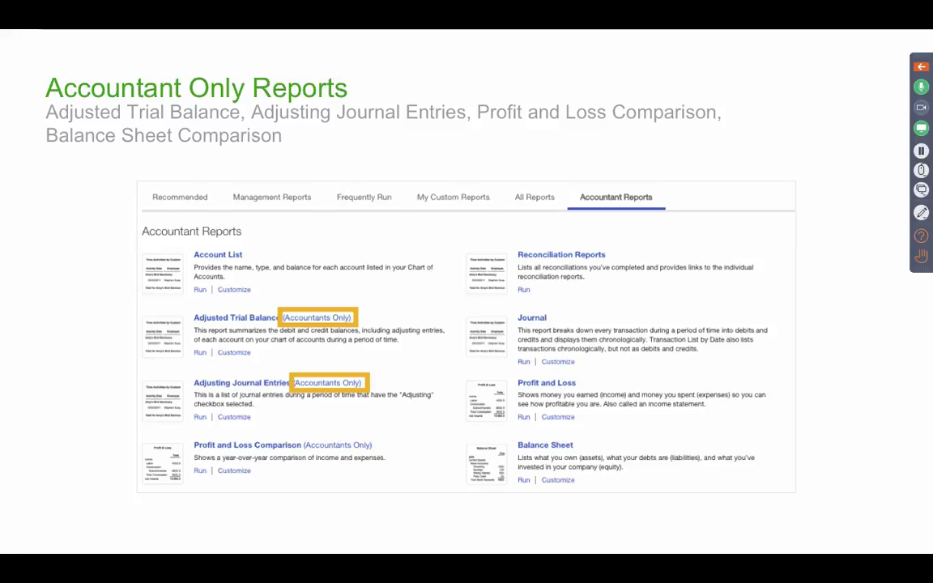
Step: Advance the slide show through the Report Center and Management Reports slides
key(Right)
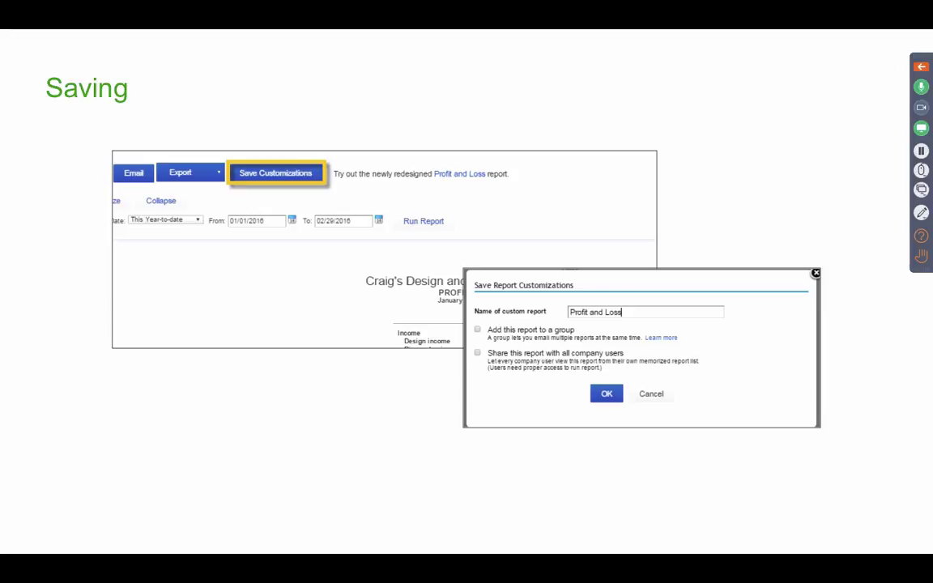
Step: Advance the slide show to the Printing slide
key(Right)
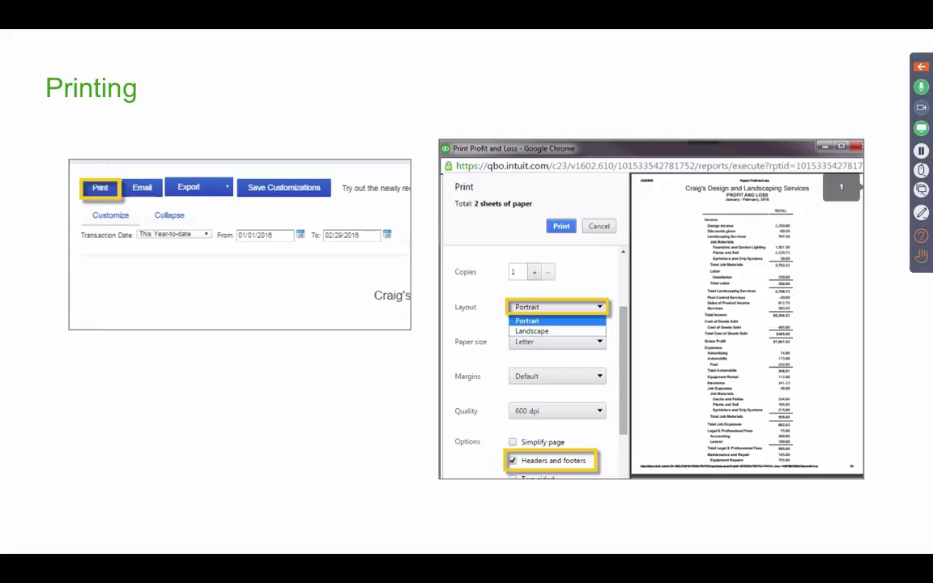